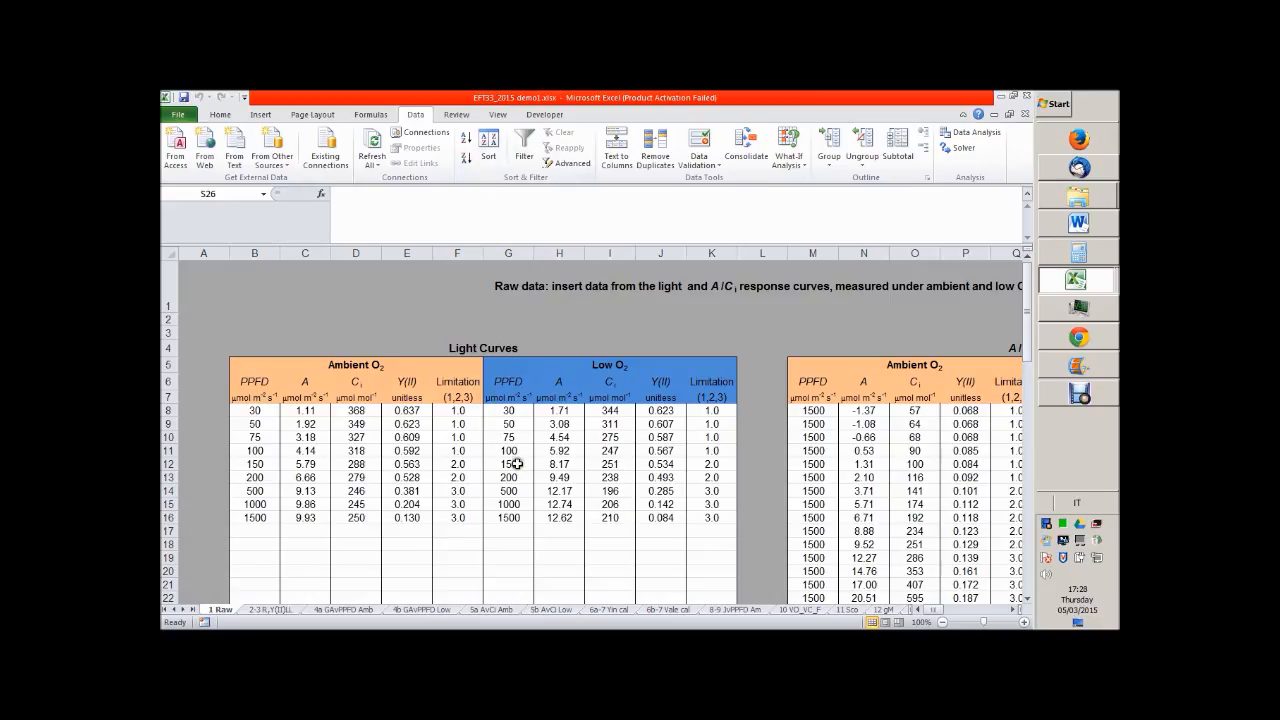
Review the light curve tables and the chart of A against PPFD on the raw data sheet
scroll(509, 481, "down", 2)
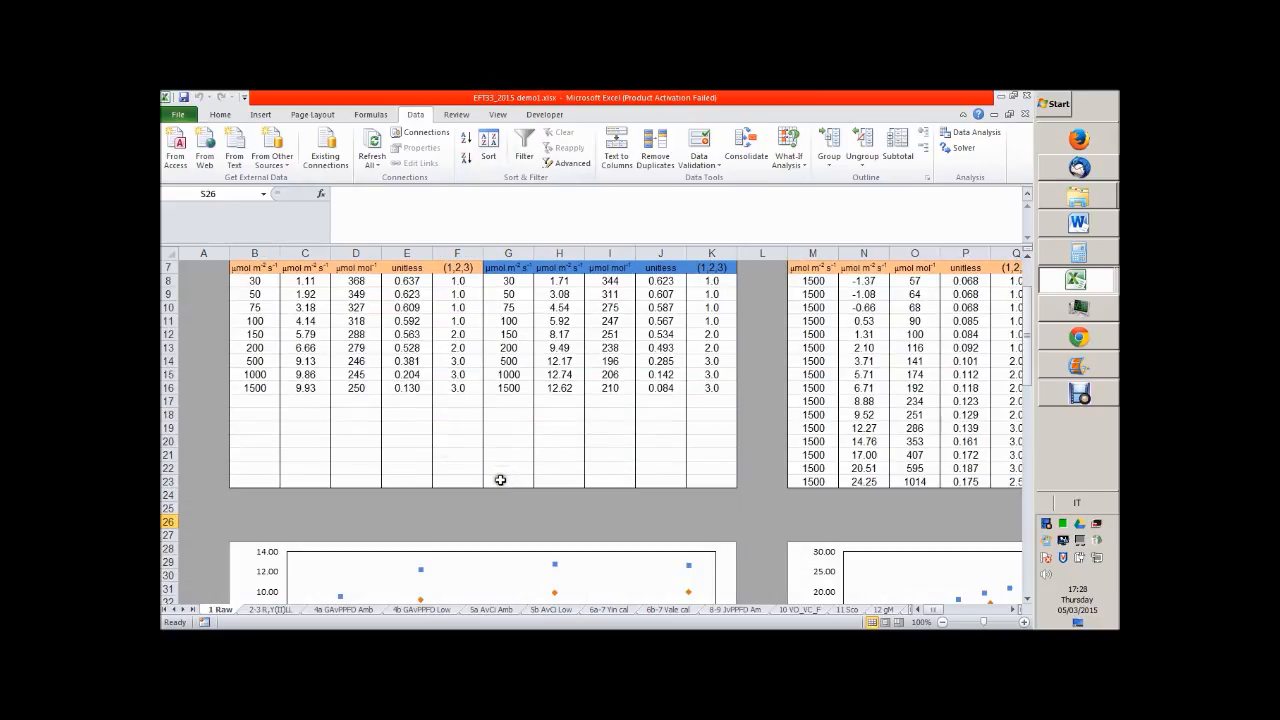
scroll(500, 479, "up", 2)
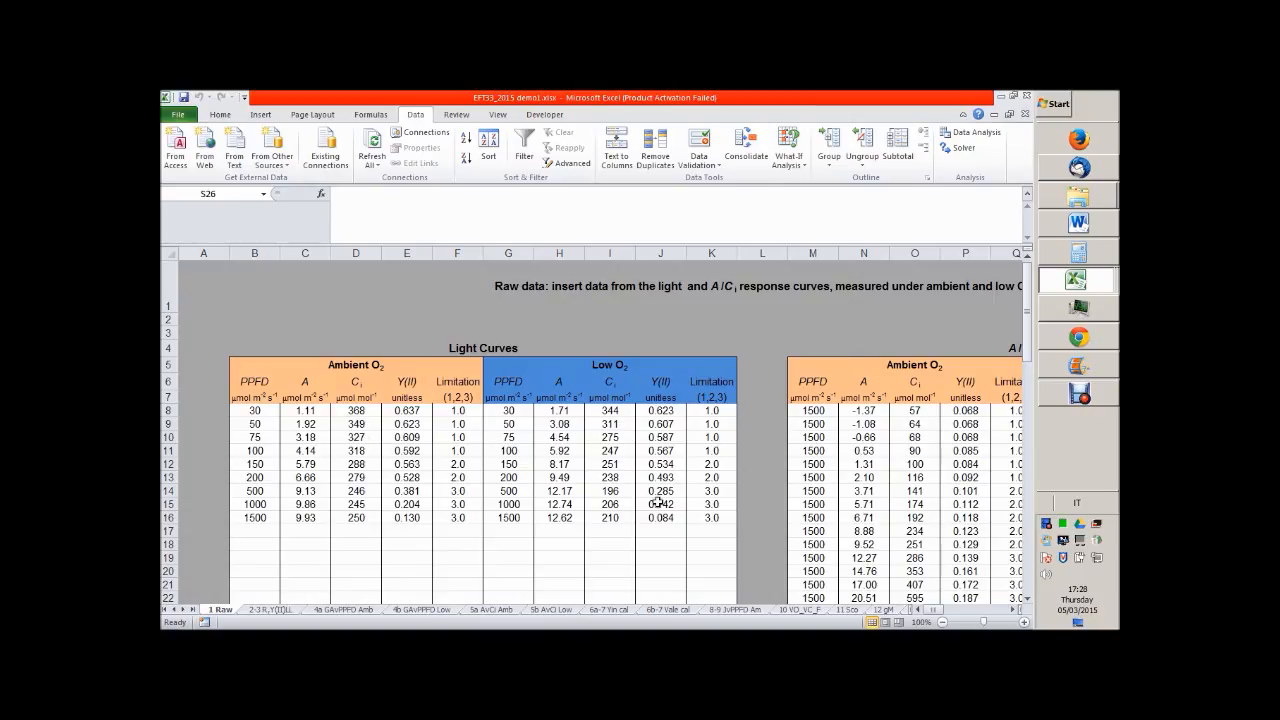
scroll(657, 502, "down", 2)
scroll(659, 502, "down", 4)
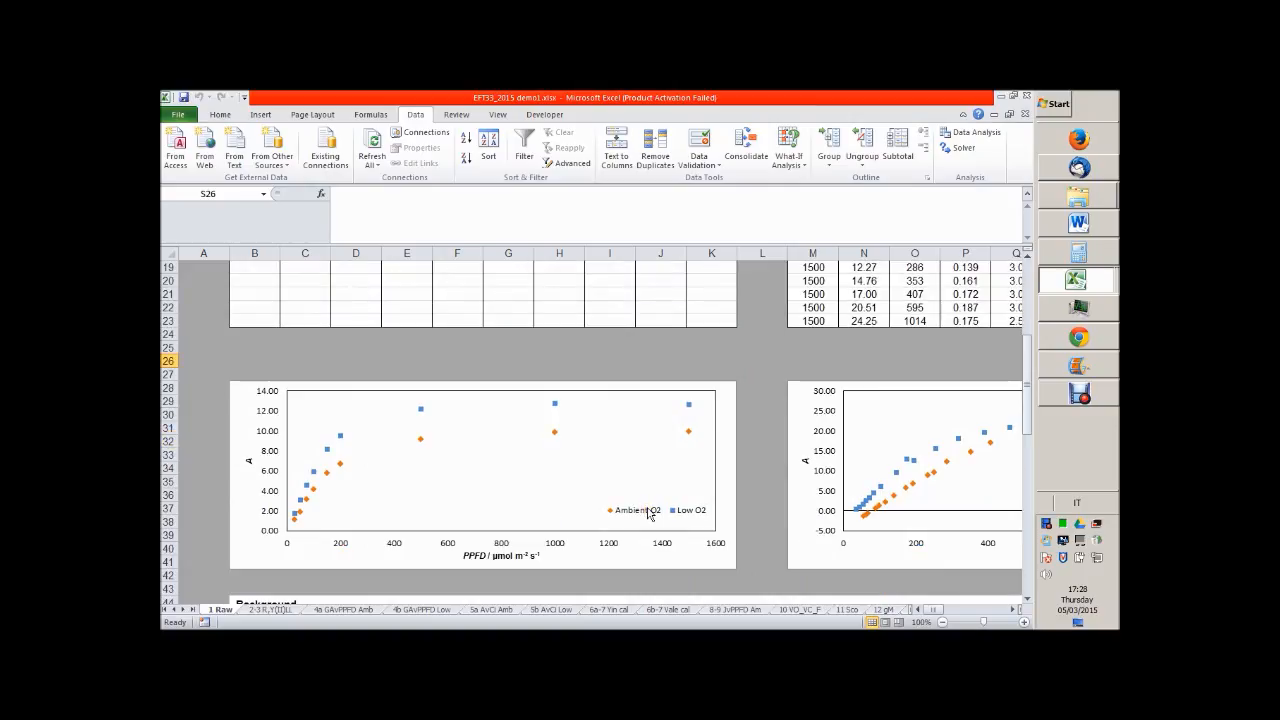
scroll(648, 513, "up", 4)
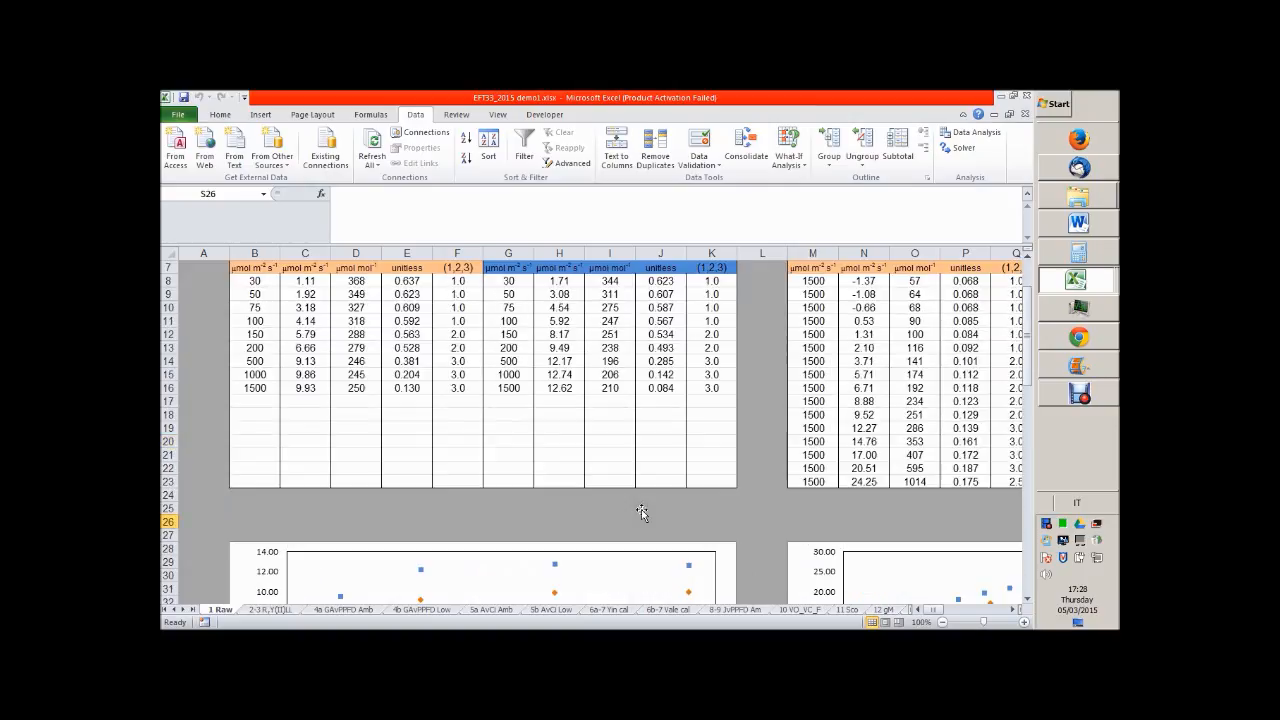
scroll(641, 513, "up", 2)
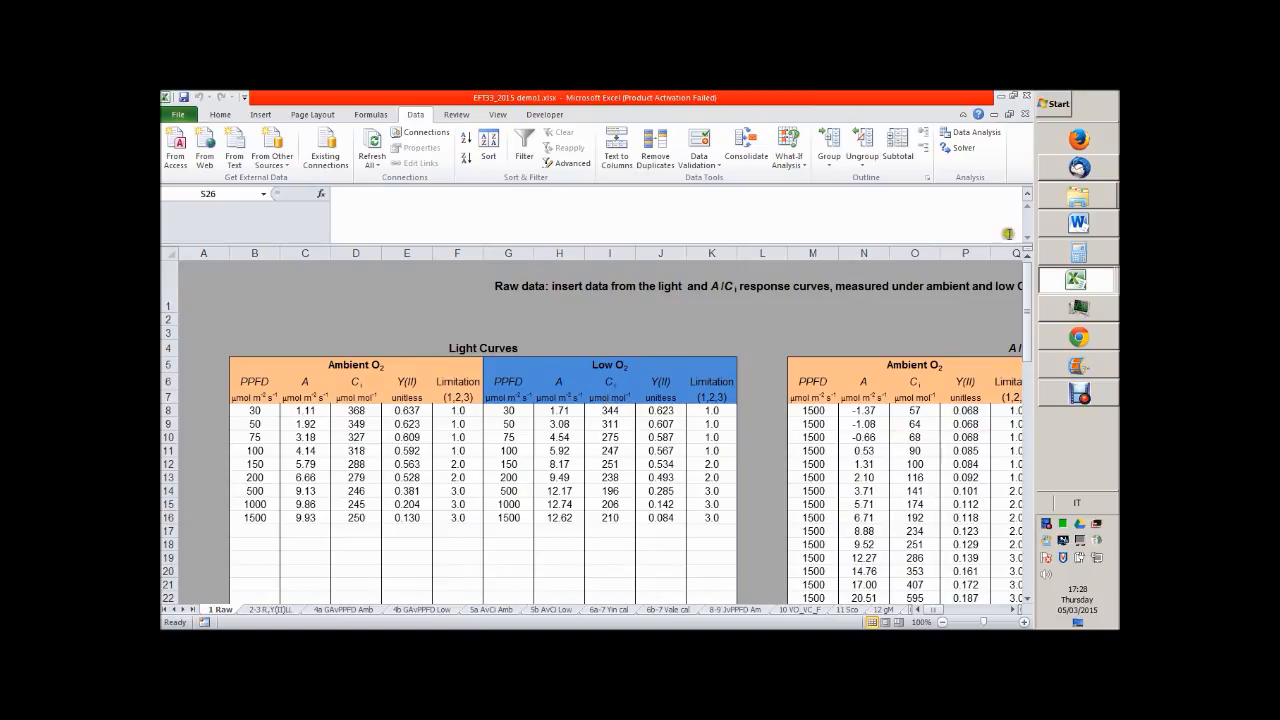
Open the workbook "Tobacco dataset - diffusion corr.xlsx" from the demo1 folder
left_click(1066, 200)
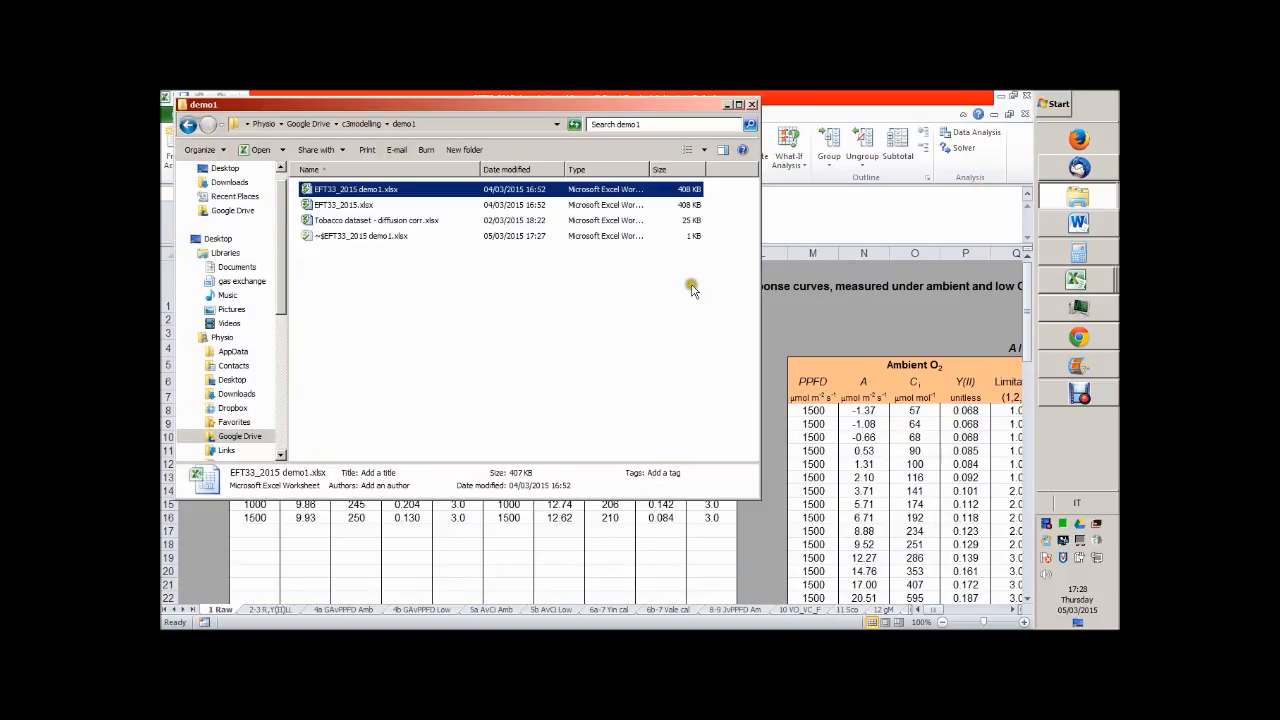
left_click(399, 221)
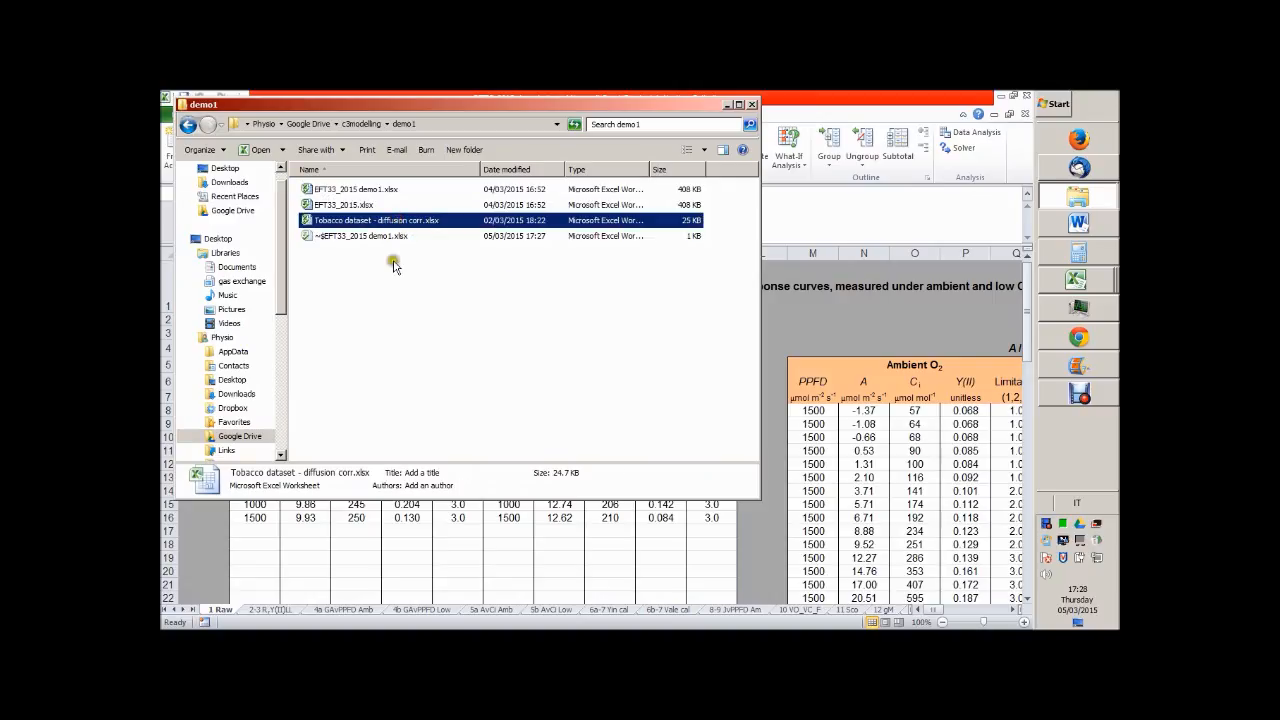
left_click(397, 222)
double_click(397, 222)
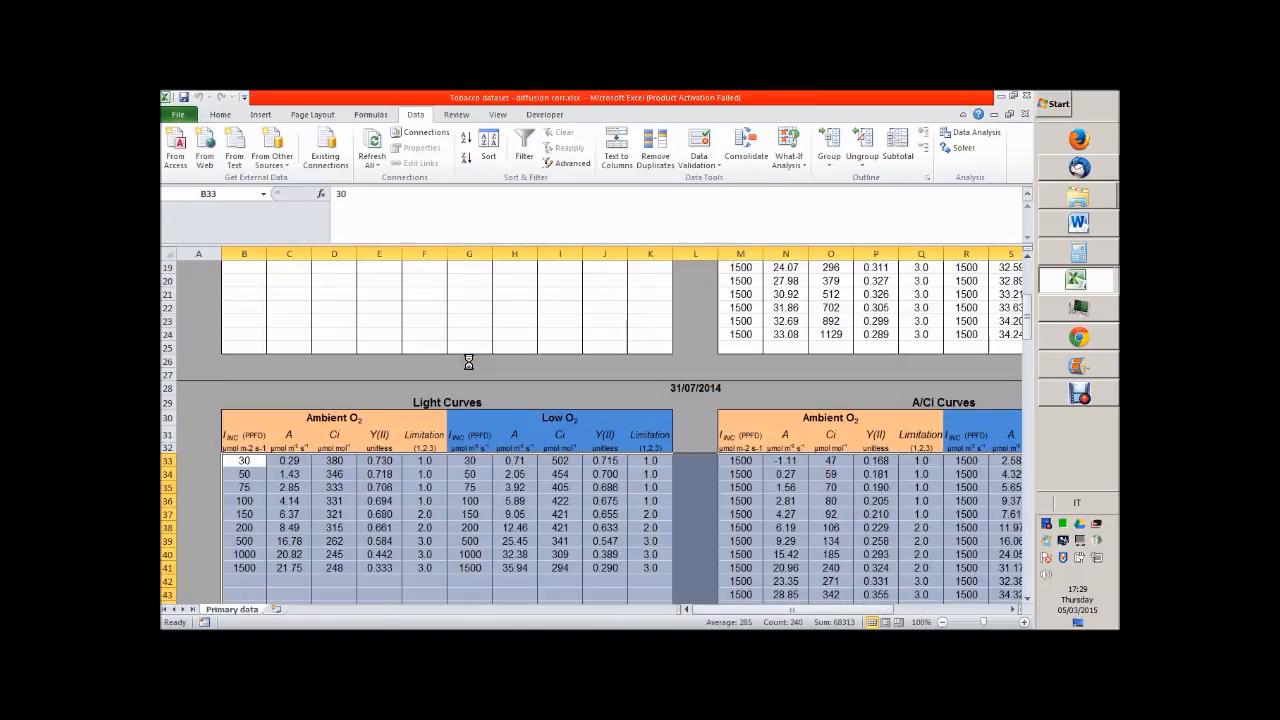
Copy the 30/07/2014 data block B10:V25 and paste it as values at B8 on the 1 Raw sheet of EFT33_2015 demo1.xlsx
scroll(468, 361, "up", 6)
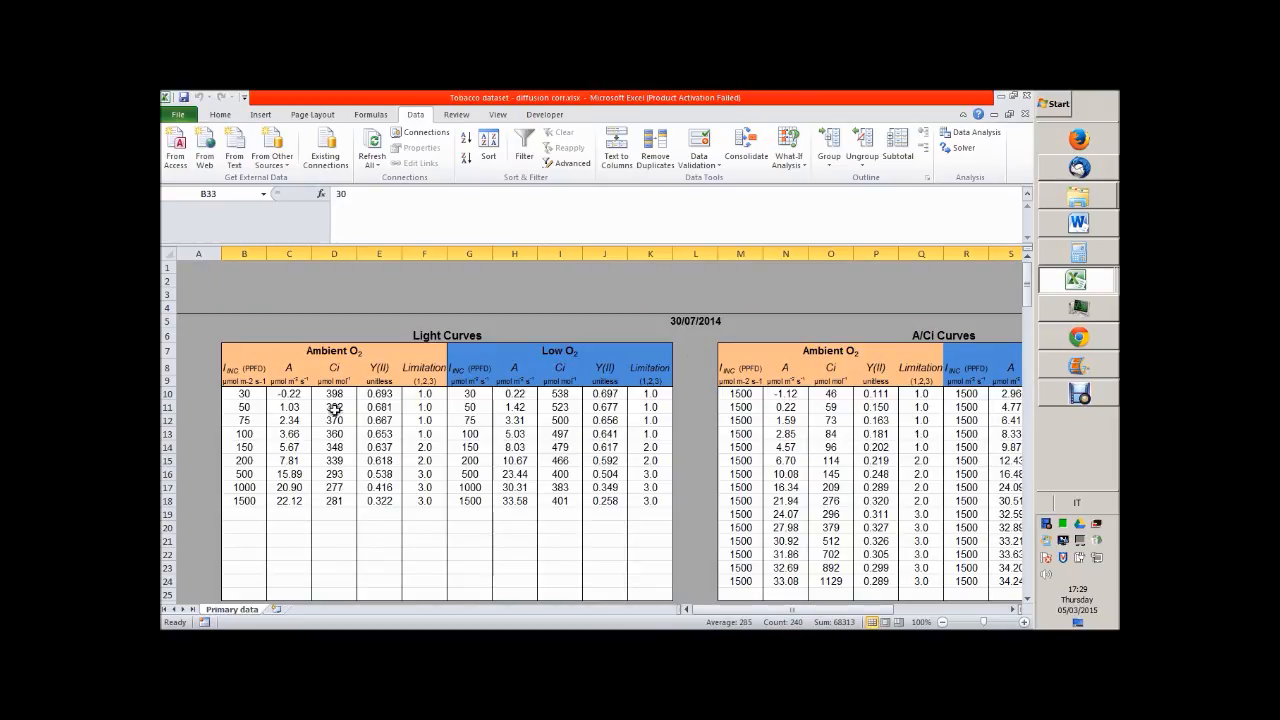
left_click_drag(244, 393, 955, 584)
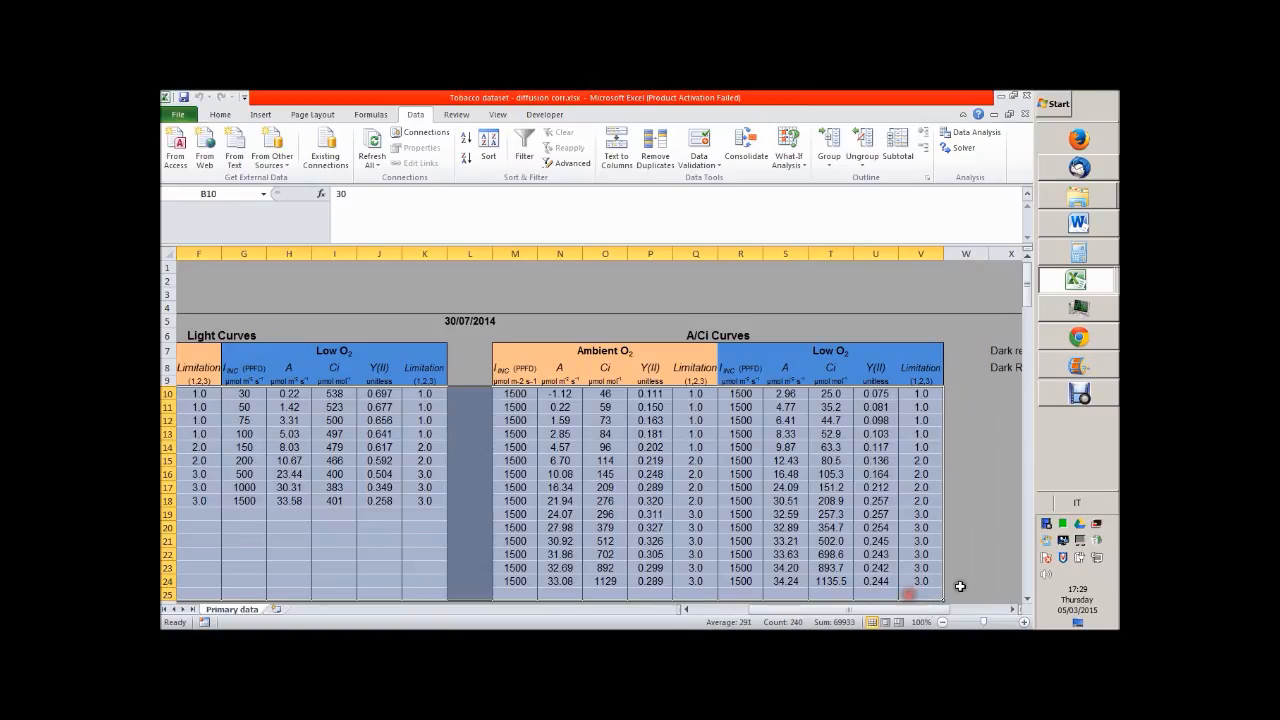
key("ctrl+c")
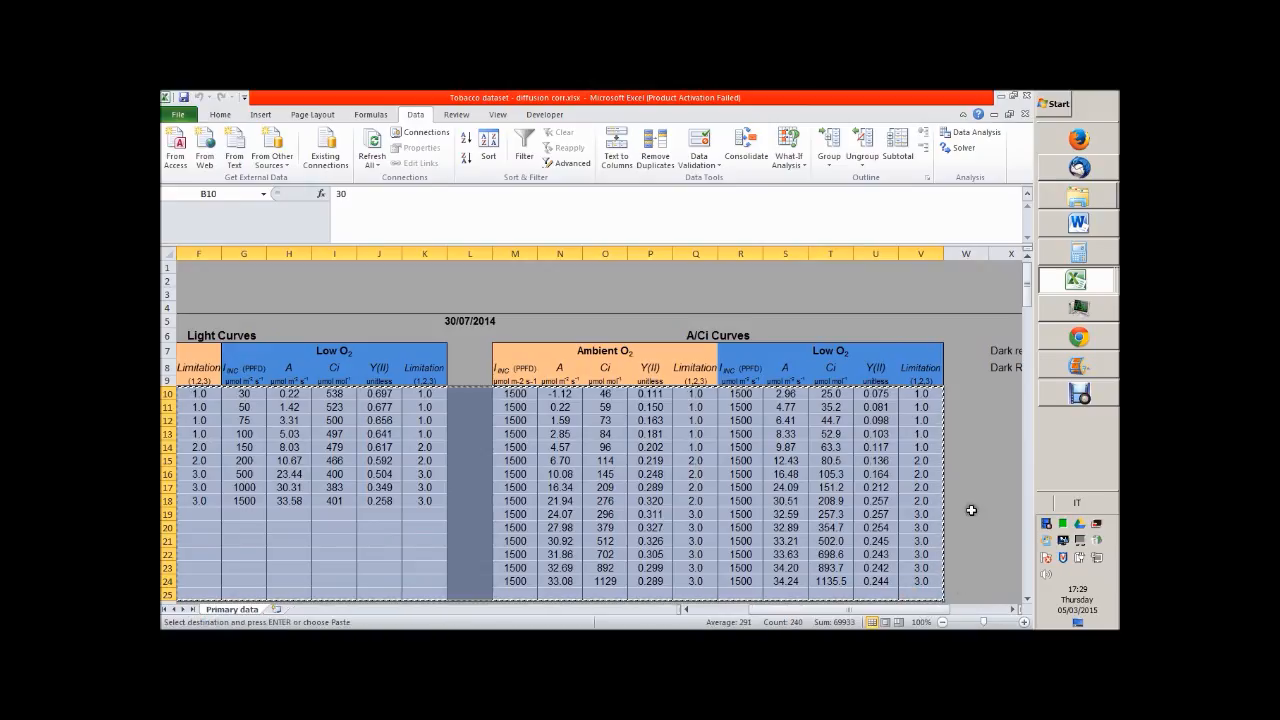
left_click(948, 286)
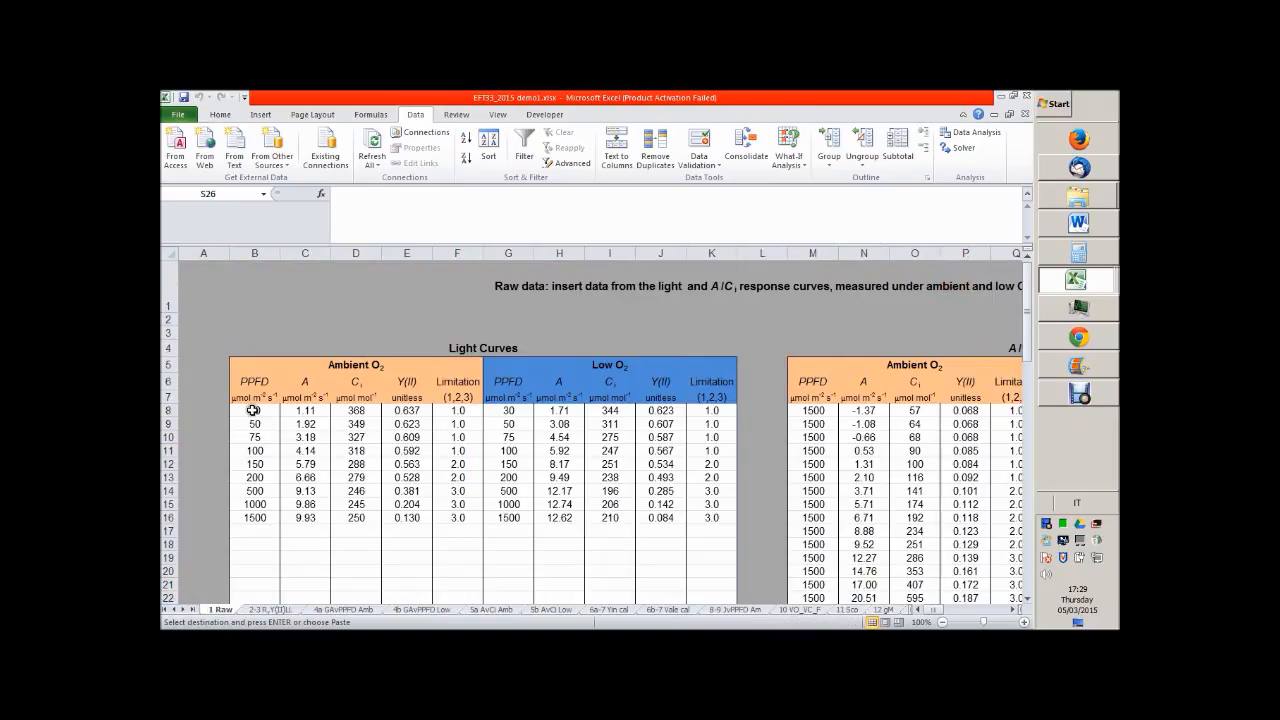
left_click(253, 411)
right_click(253, 411)
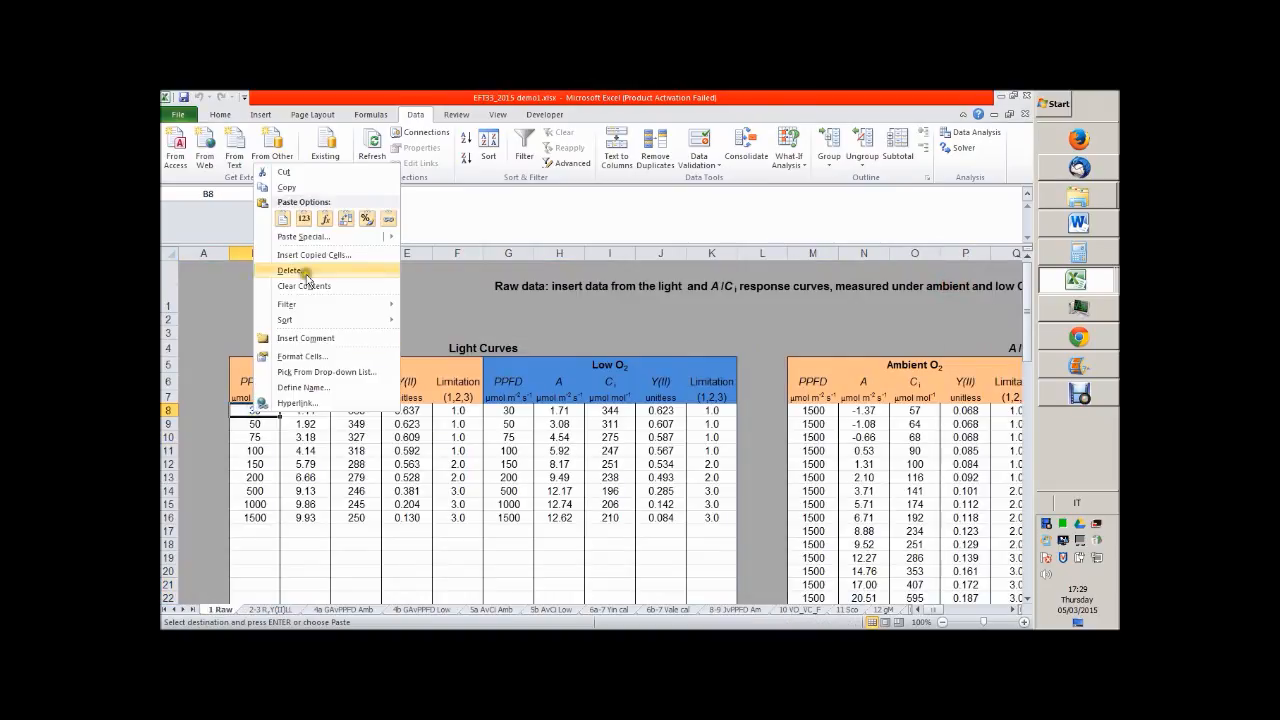
left_click(306, 220)
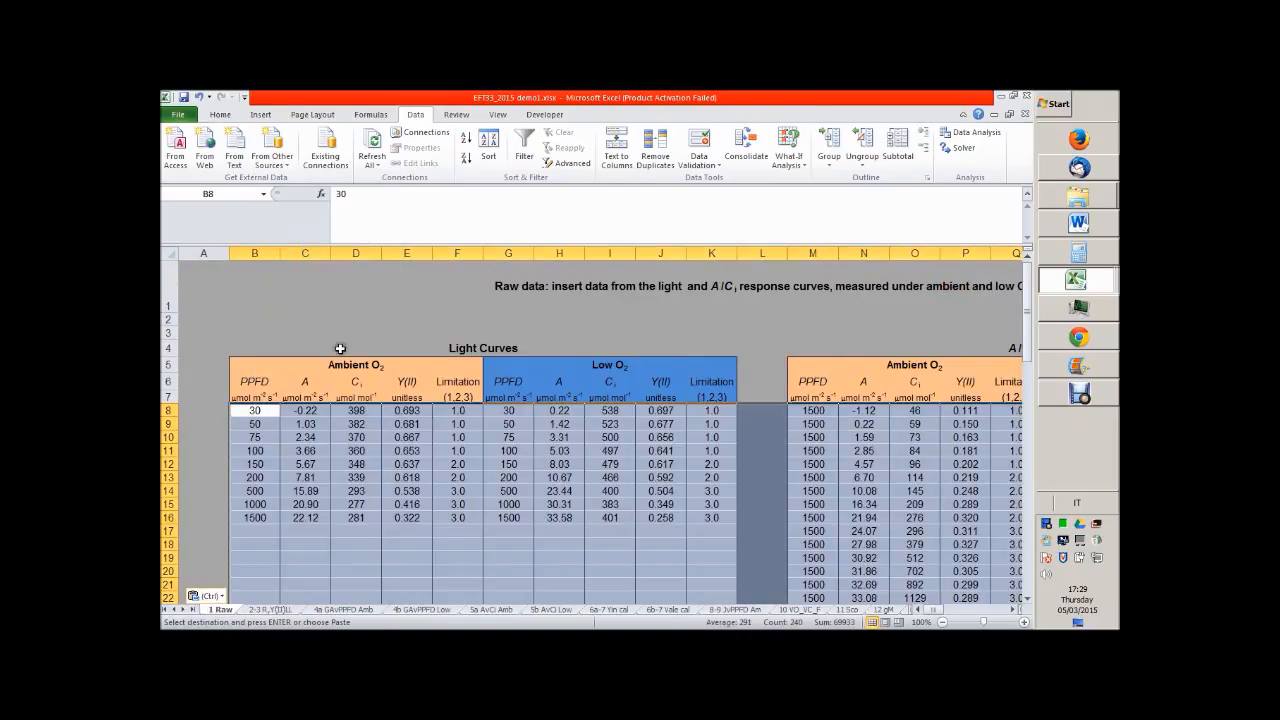
Inspect the light curve and A/Ci charts plotted from the pasted data, and return to the light curve tables
scroll(409, 508, "down", 6)
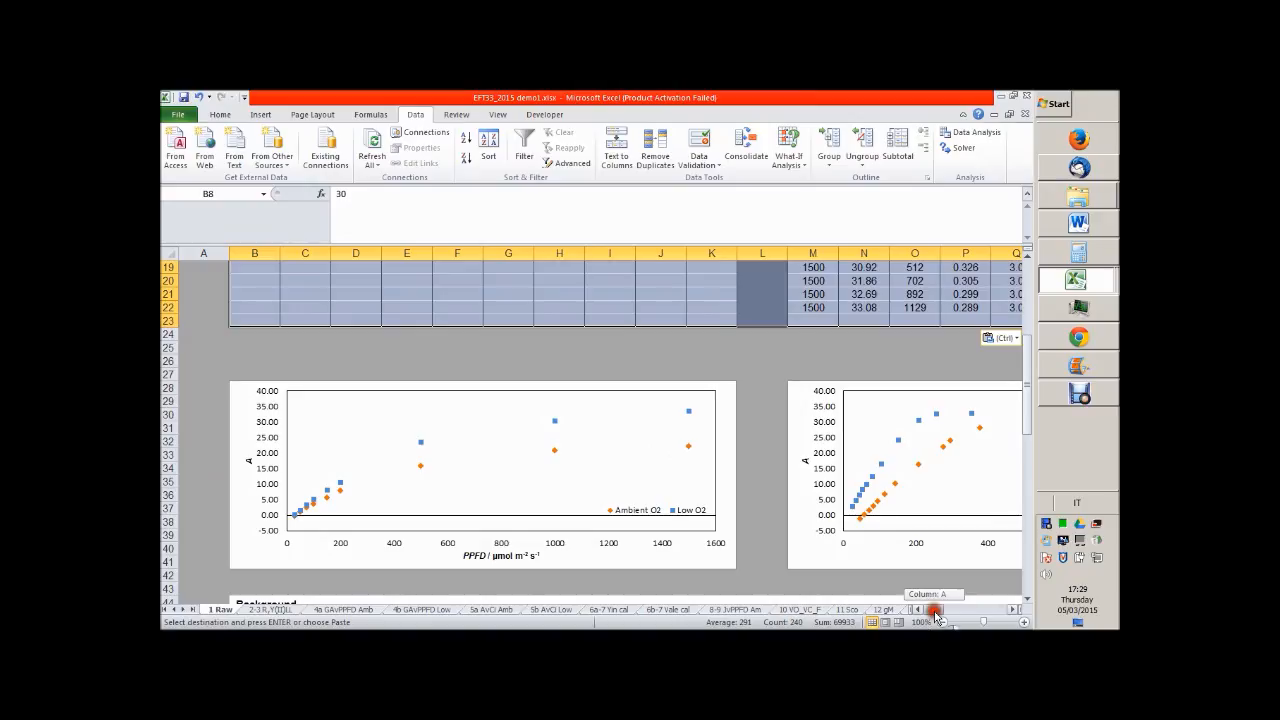
left_click_drag(923, 609, 941, 614)
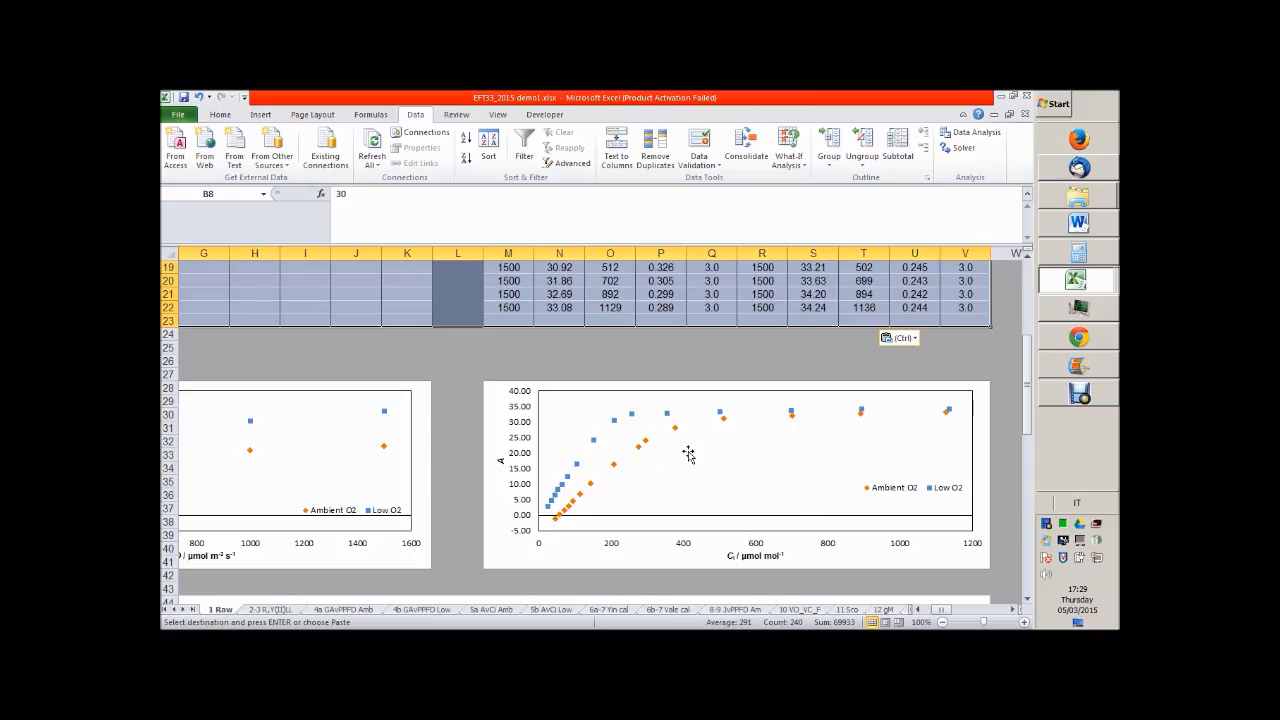
scroll(641, 480, "up", 6)
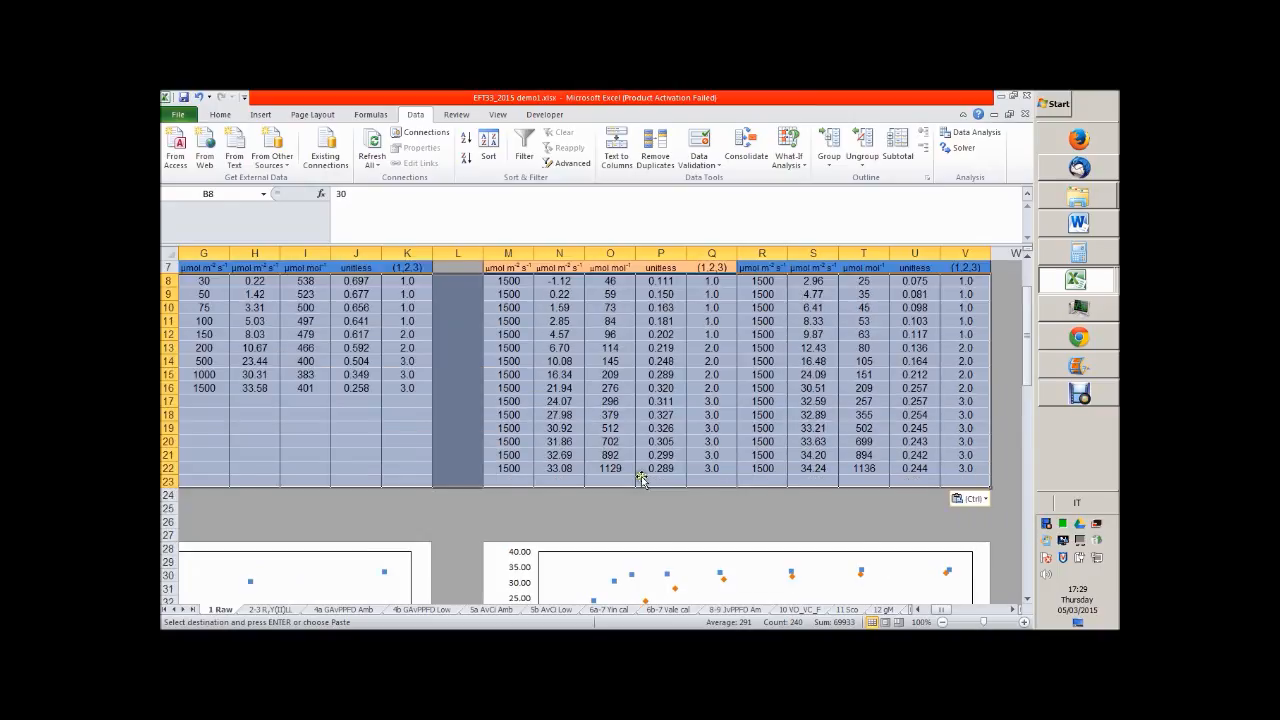
left_click_drag(943, 612, 918, 611)
left_click(393, 531)
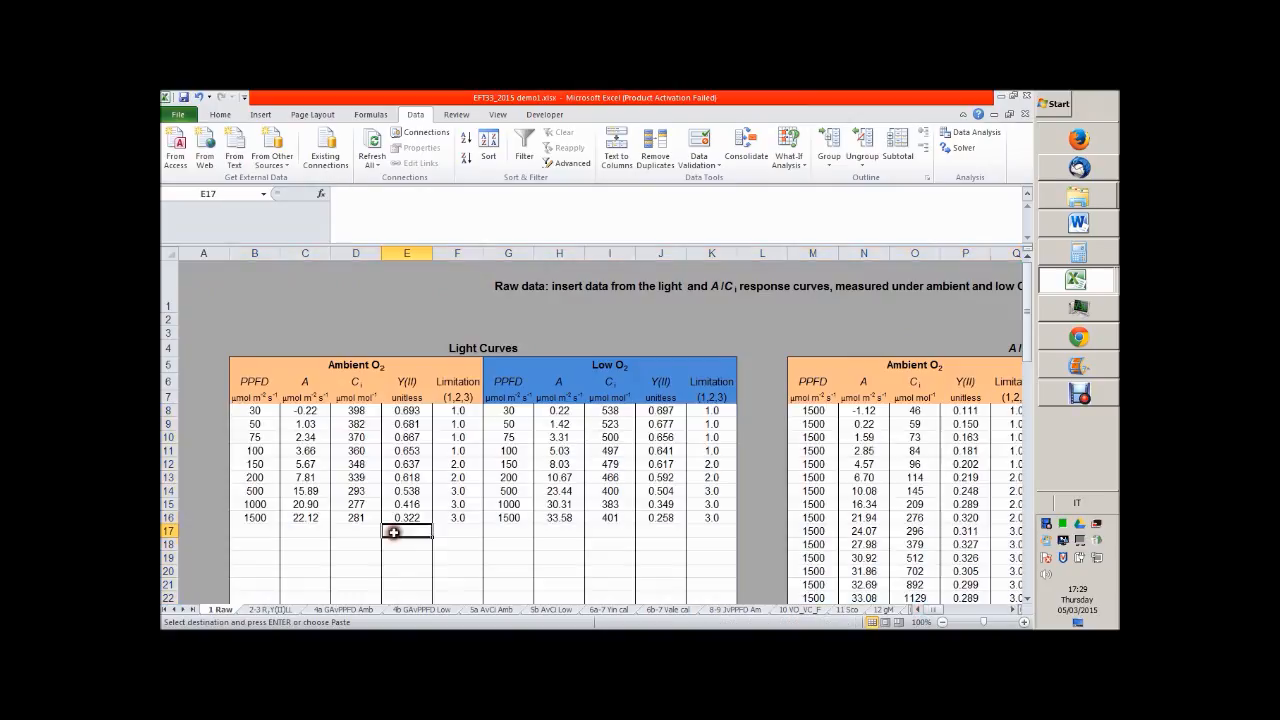
Examine the limitation codes of the ambient and low O2 light curves in columns F and K
left_click(470, 410)
left_click(465, 424)
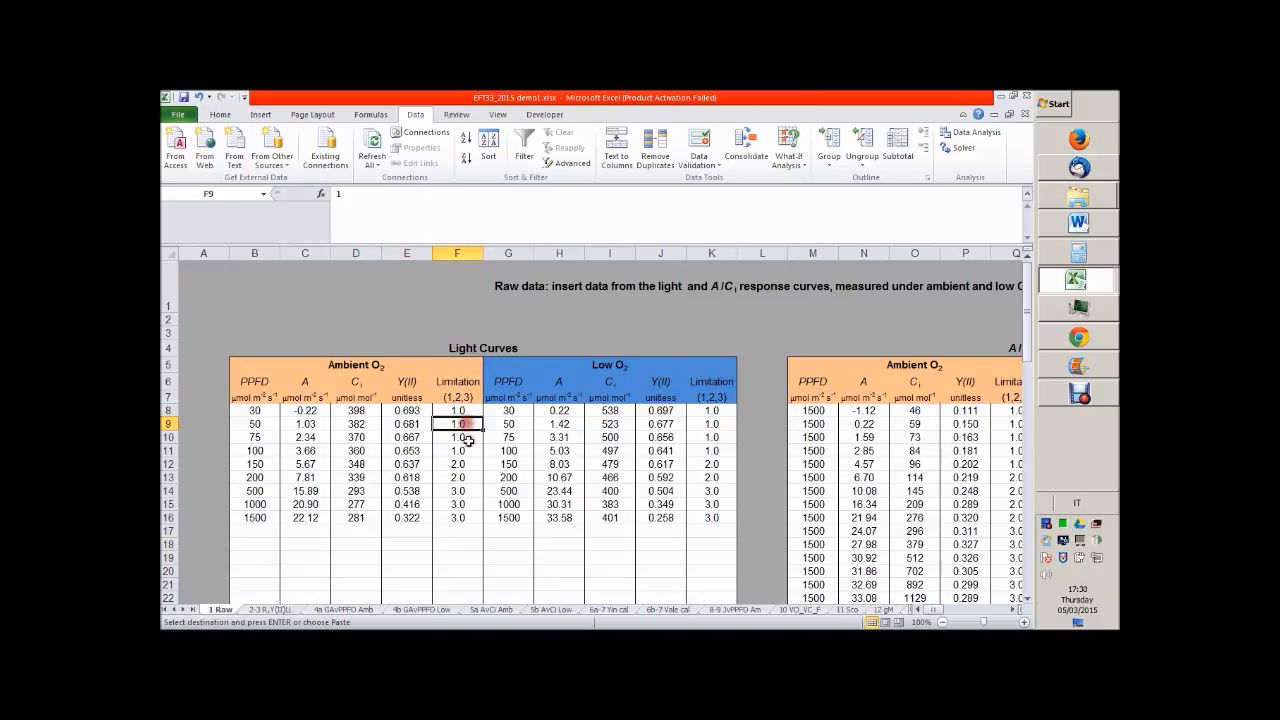
left_click_drag(458, 411, 466, 450)
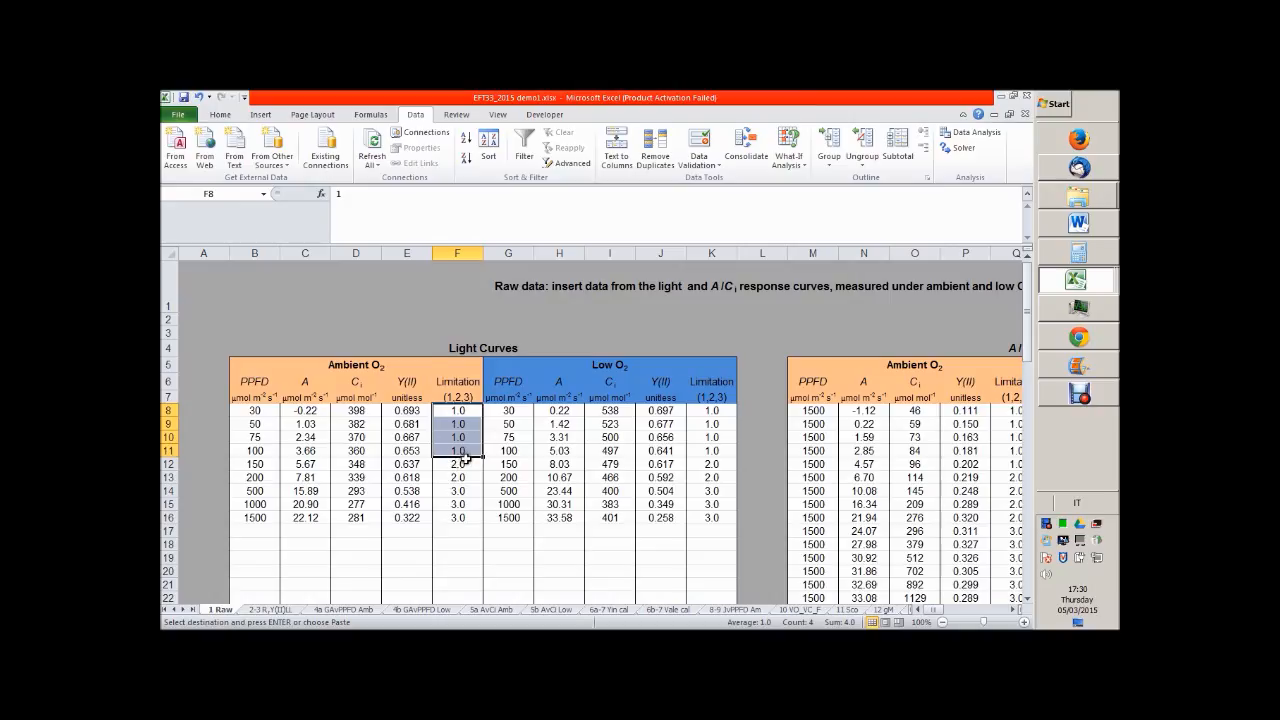
left_click(464, 466)
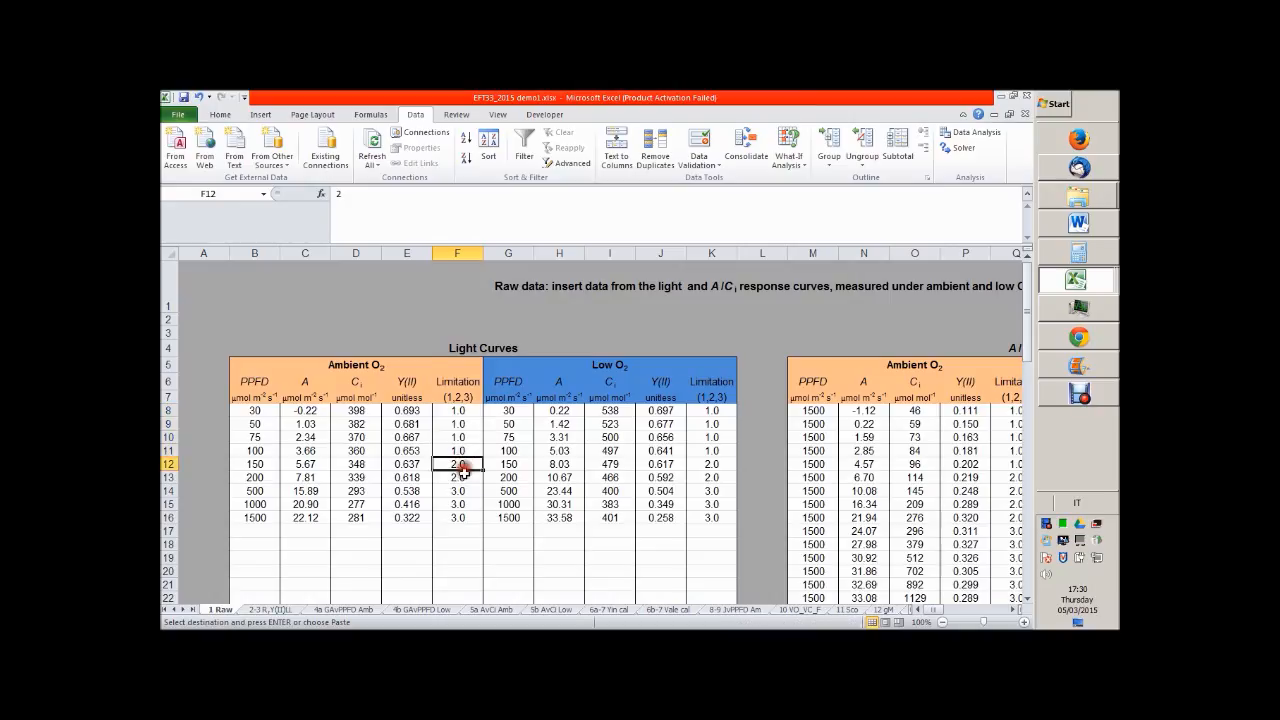
left_click(465, 477)
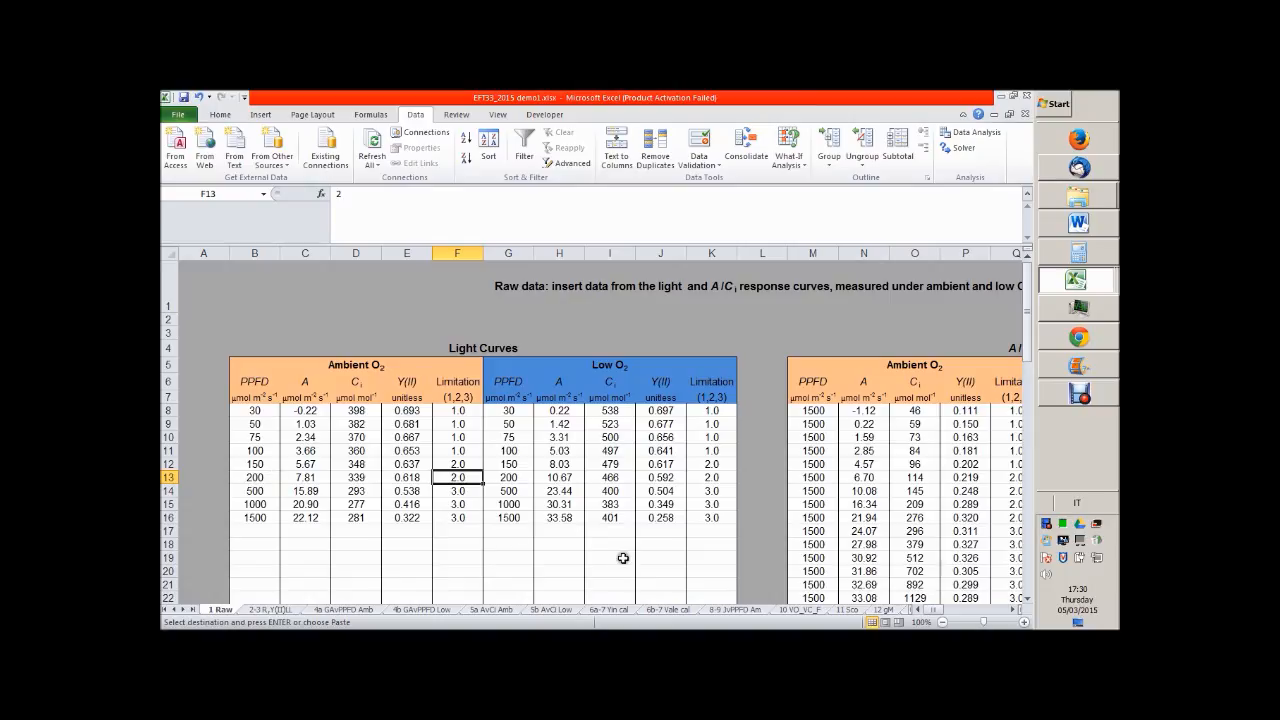
left_click_drag(449, 489, 458, 520)
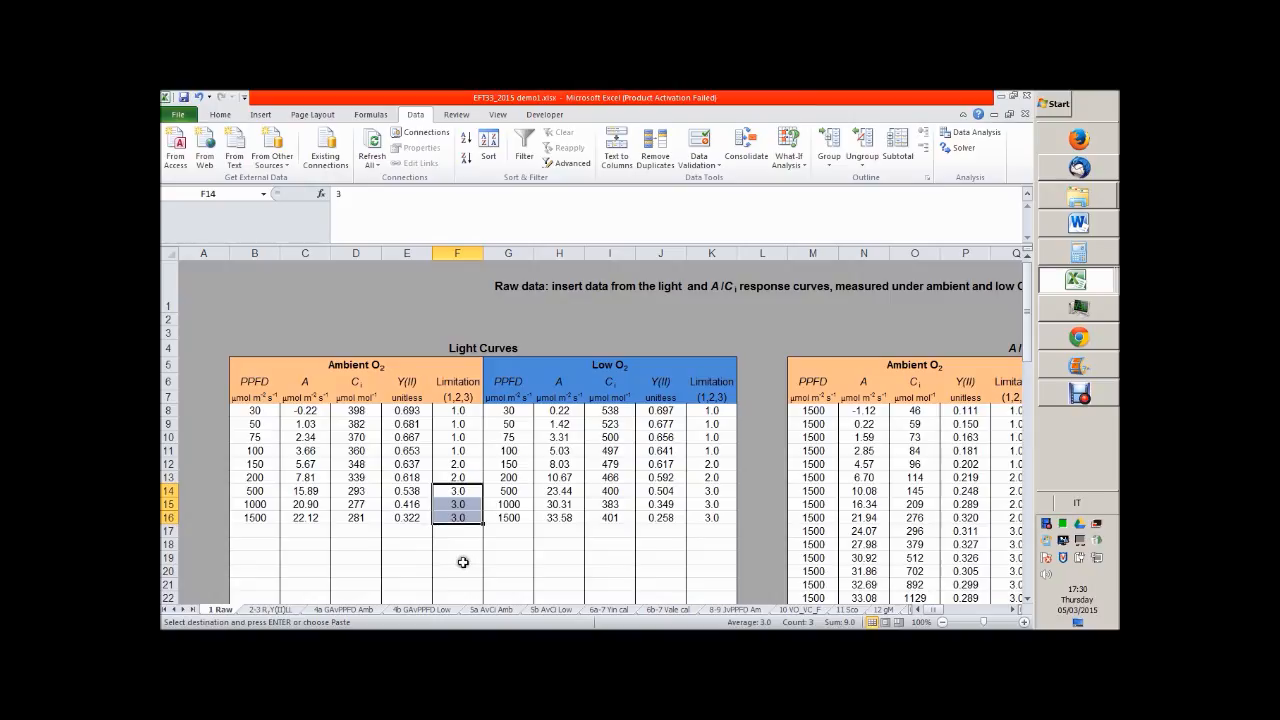
left_click_drag(711, 410, 718, 514)
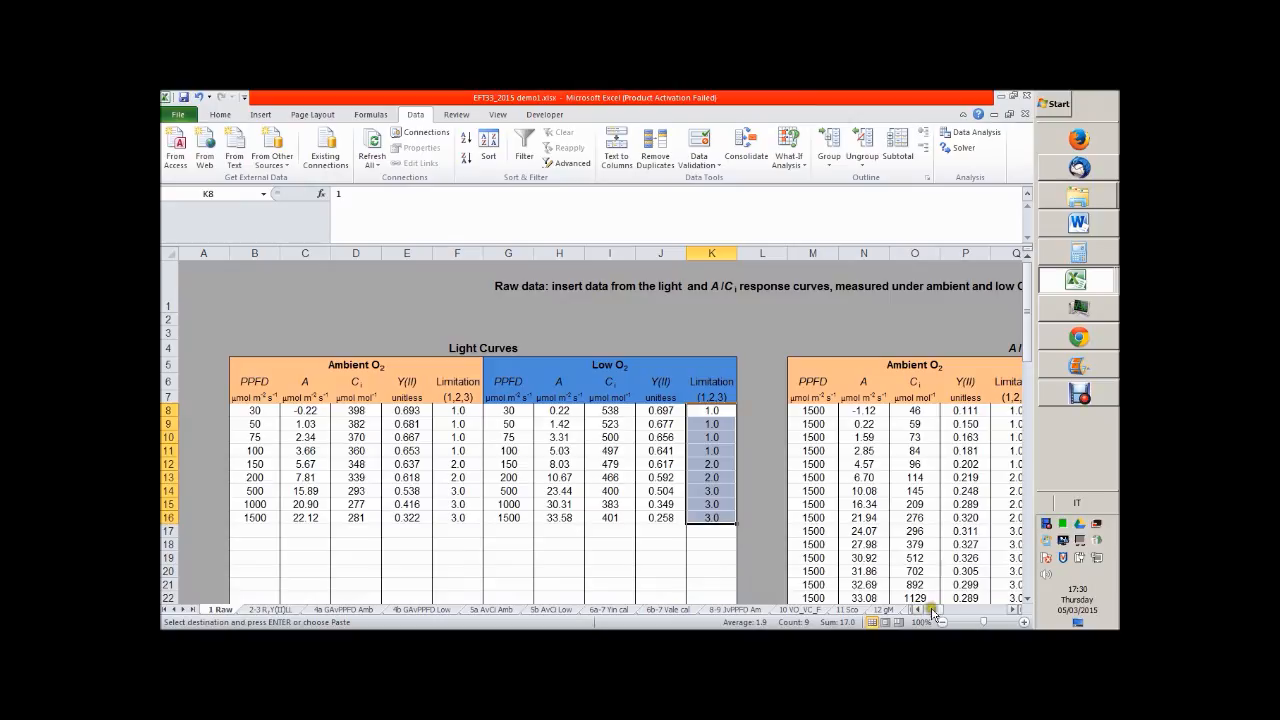
Examine the limitation codes of the ambient O2 A/Ci curve in column Q and the coding notes beneath the charts
left_click_drag(930, 610, 943, 612)
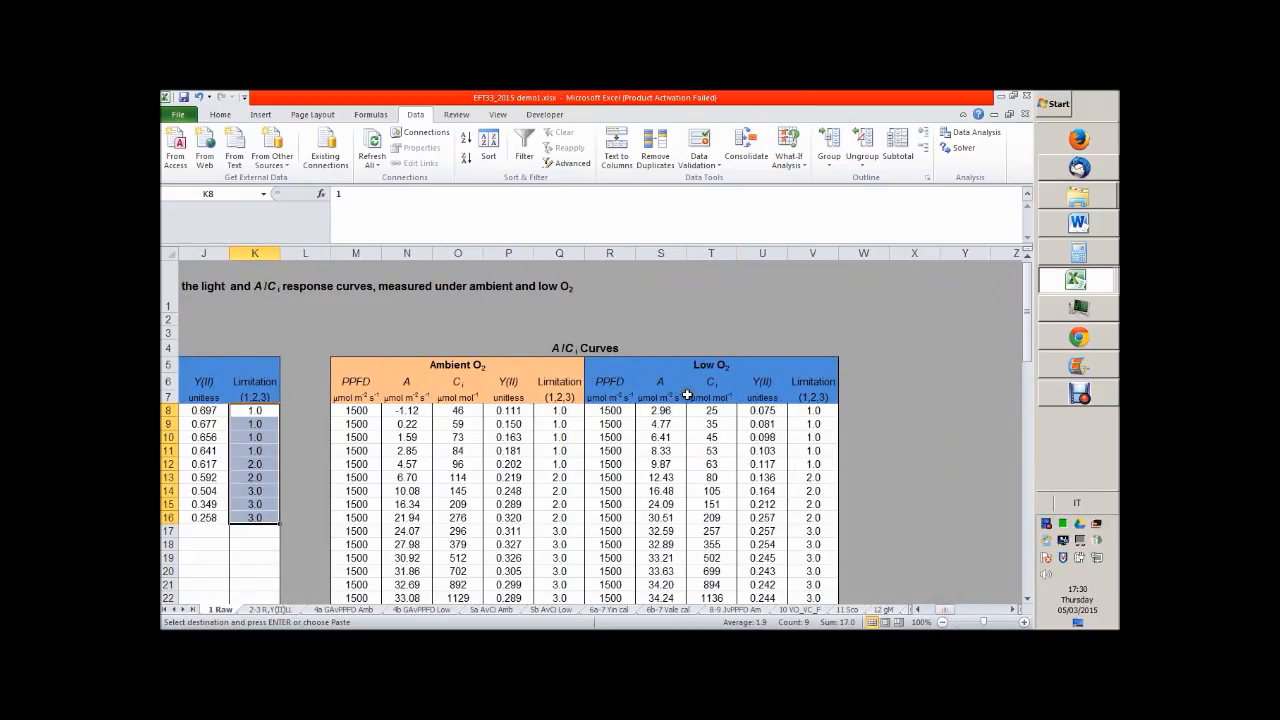
scroll(686, 397, "down", 2)
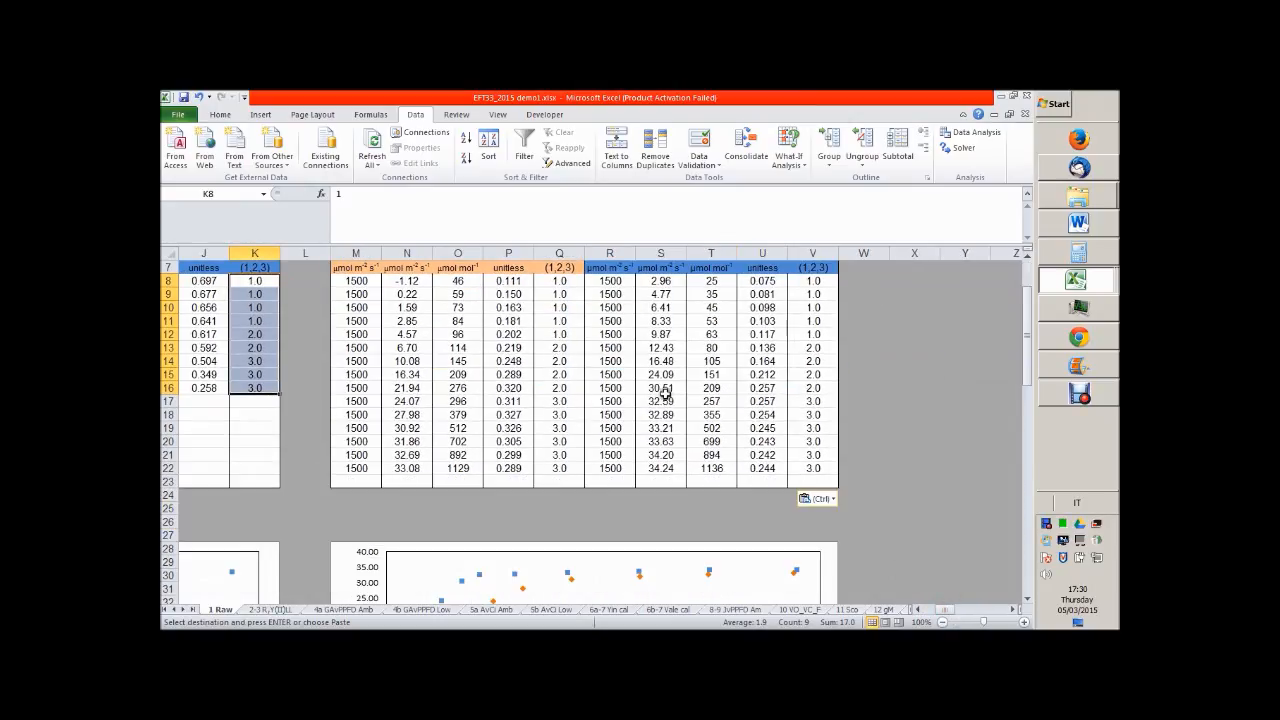
left_click_drag(563, 279, 569, 336)
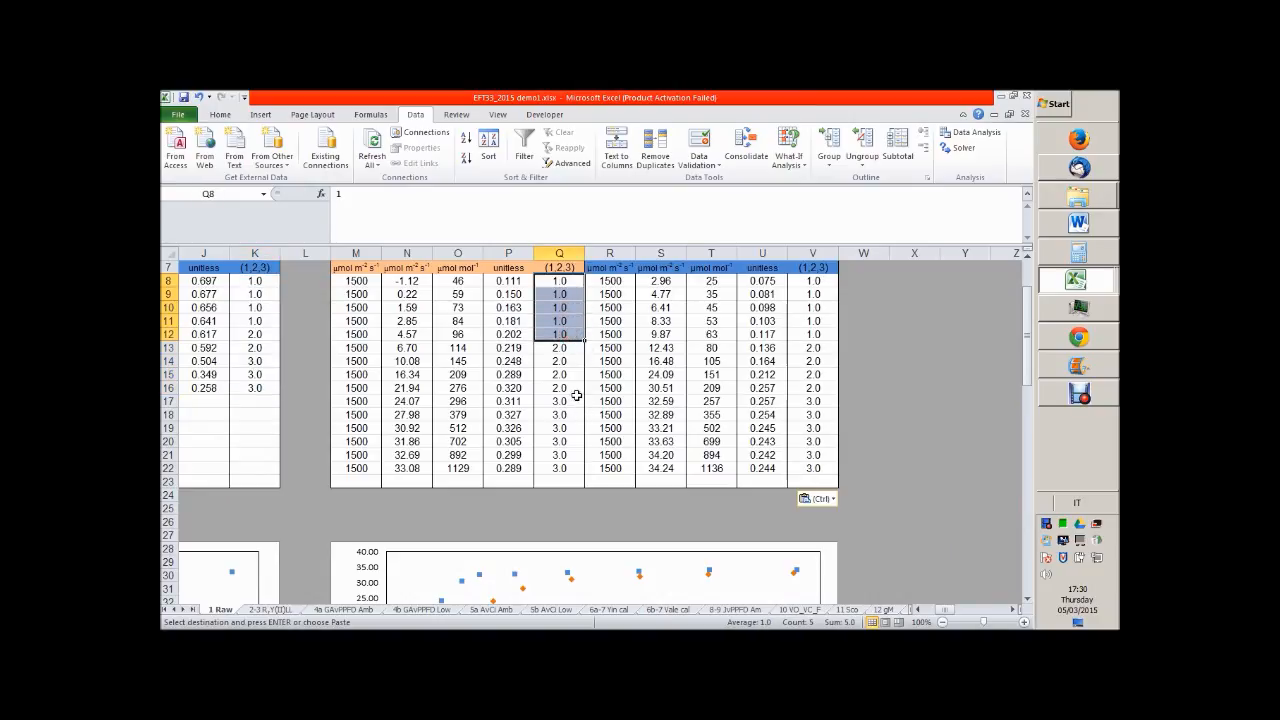
scroll(569, 395, "up", 2)
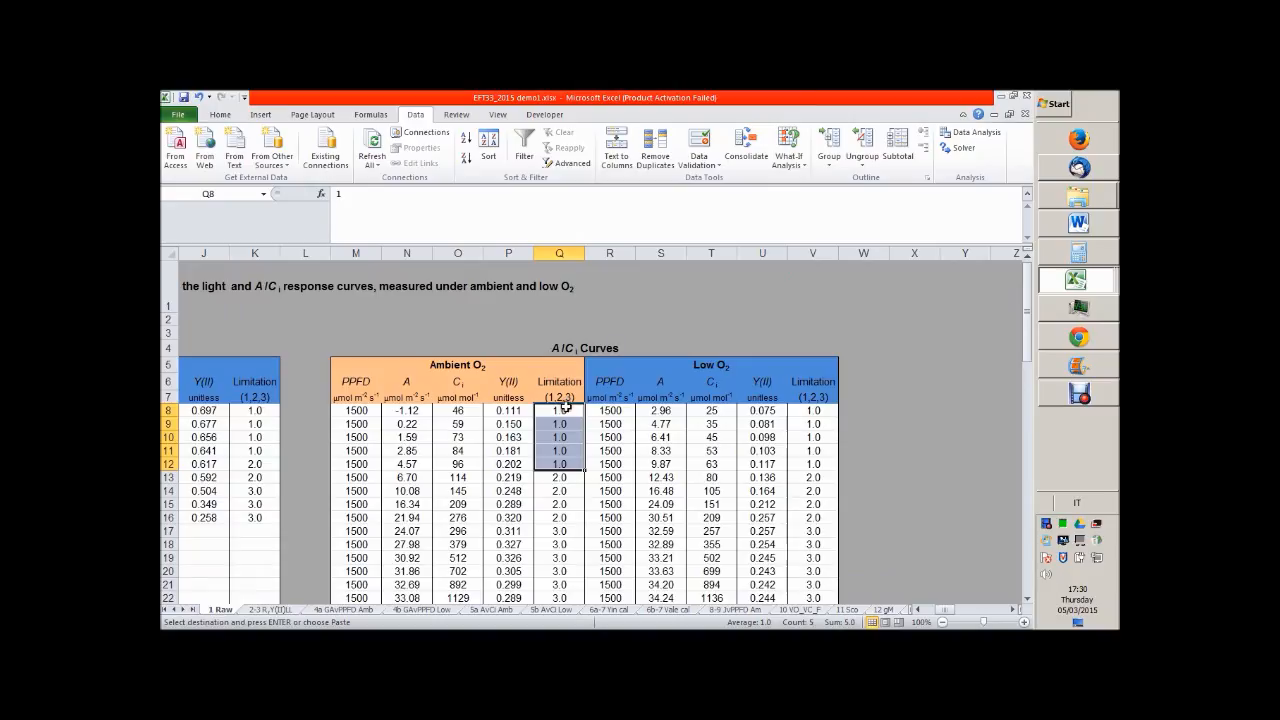
scroll(563, 400, "down", 2)
left_click(562, 349)
left_click_drag(562, 349, 563, 386)
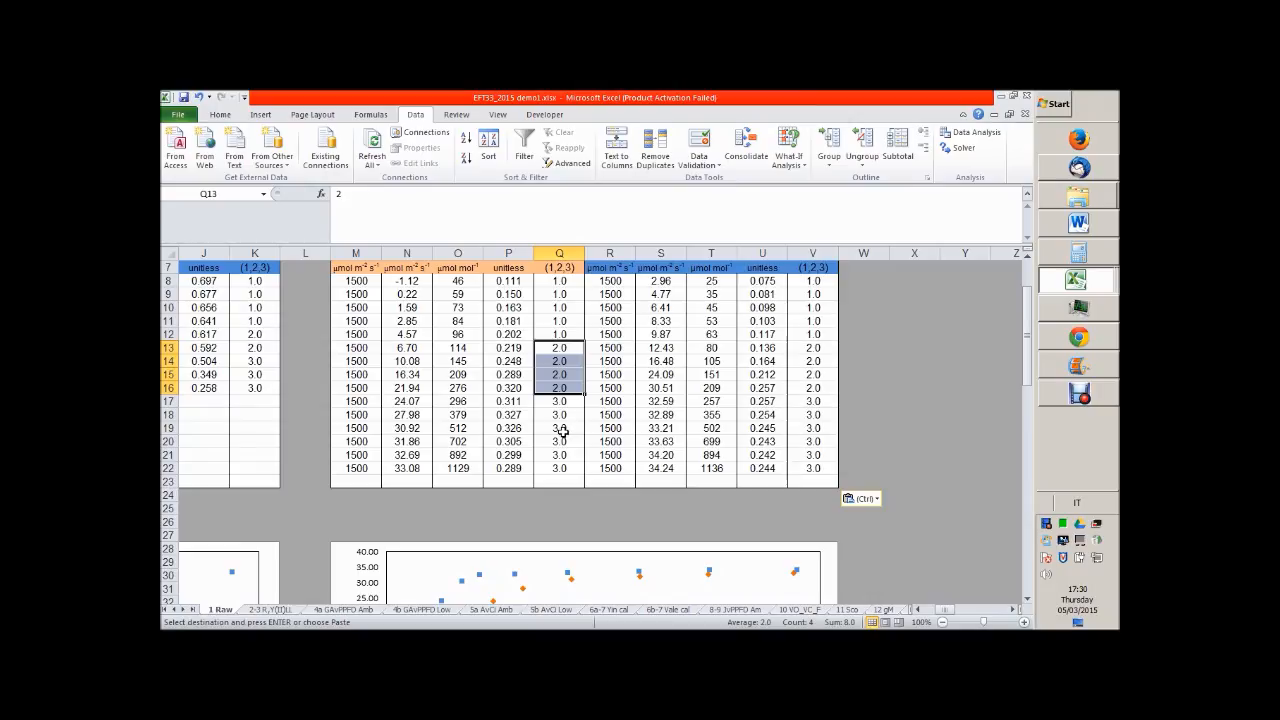
left_click_drag(560, 401, 562, 467)
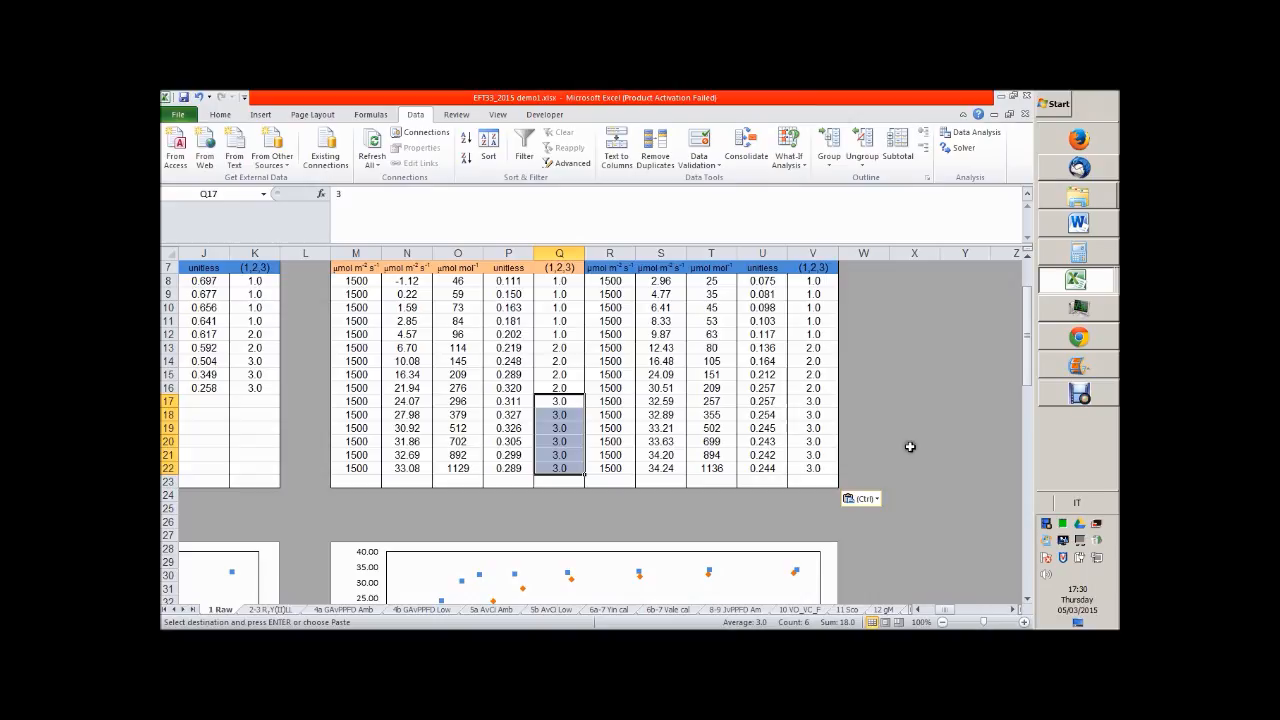
scroll(946, 441, "down", 2)
scroll(946, 441, "down", 8)
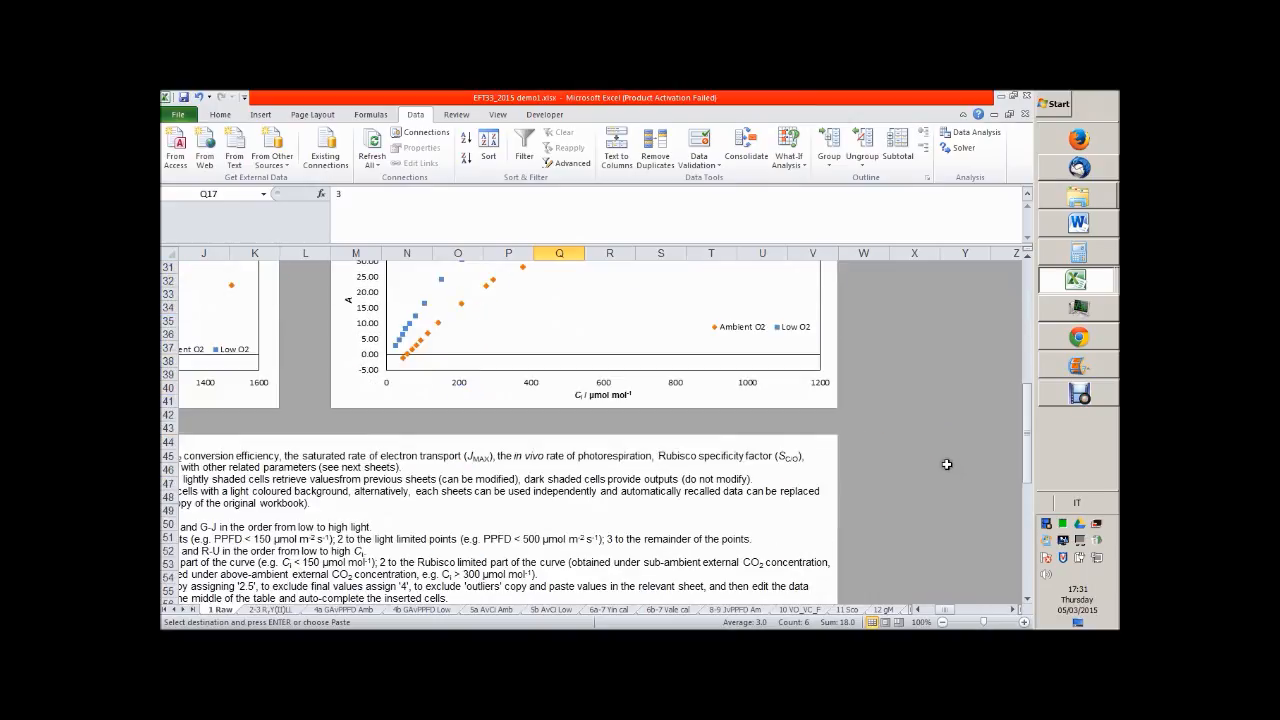
scroll(920, 520, "up", 8)
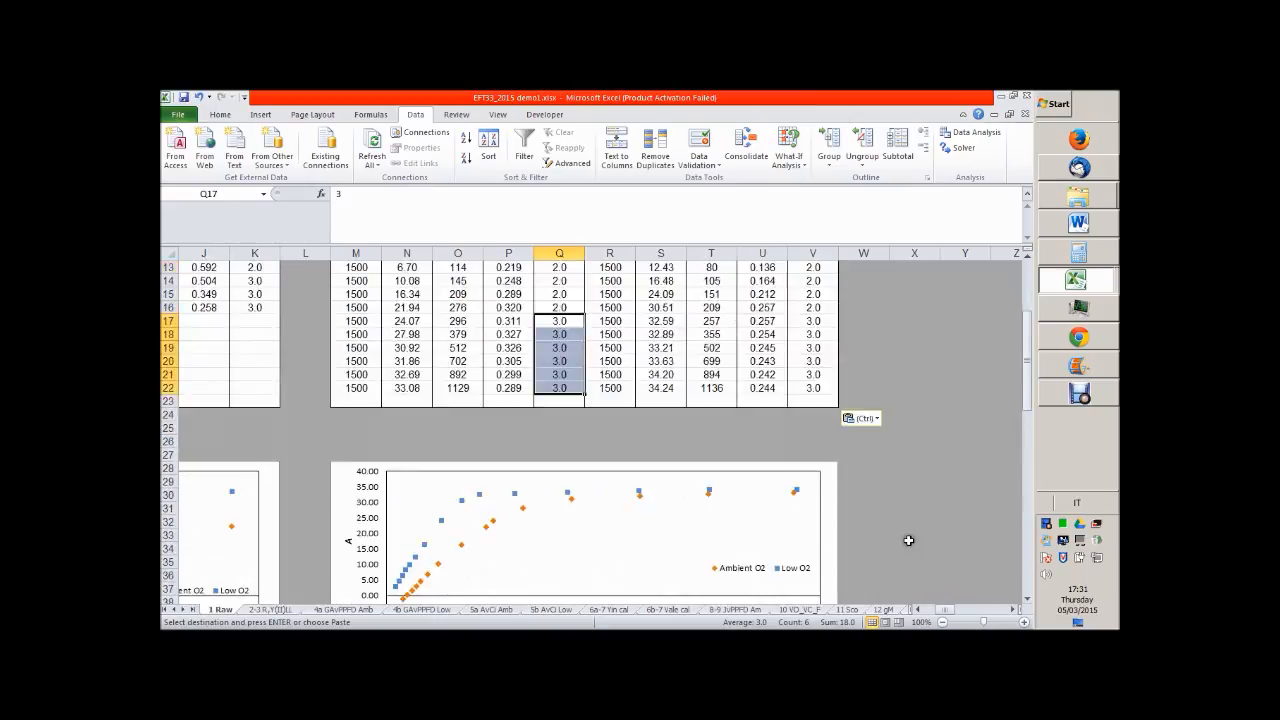
scroll(908, 537, "up", 2)
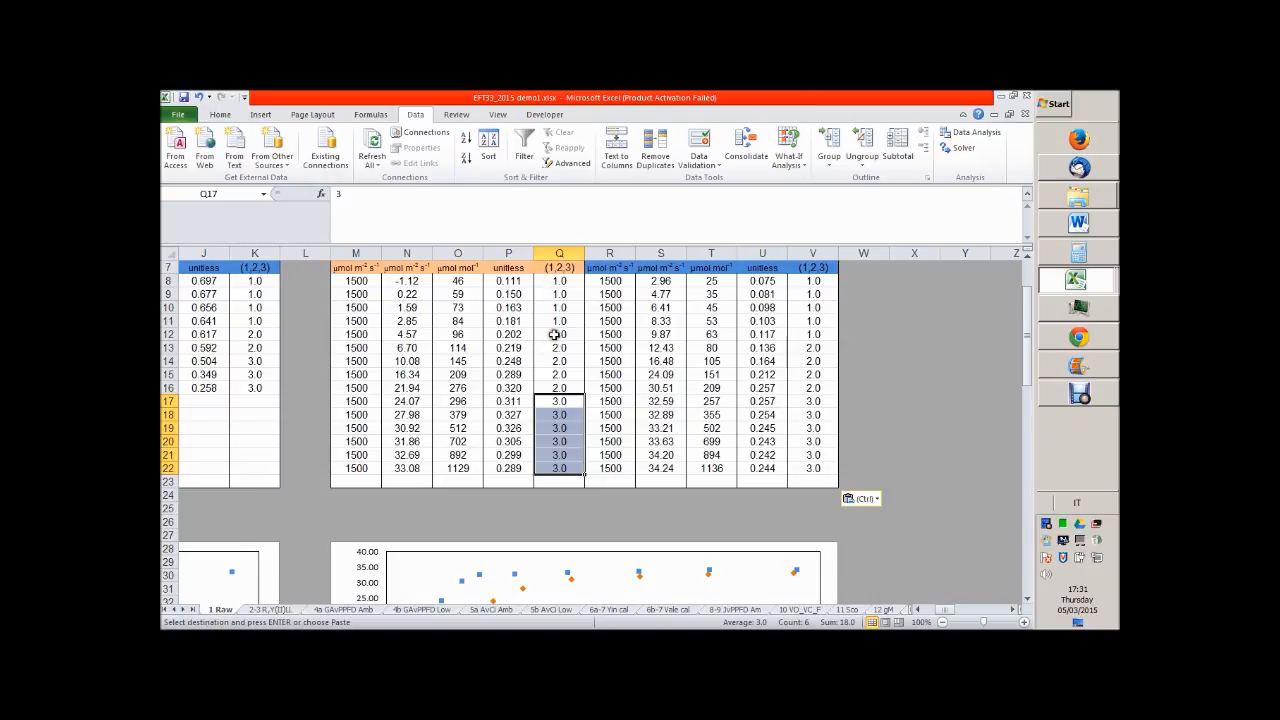
Set the limitation code in Q17 of the ambient O2 A/Ci curve to 2.5
left_click(574, 400)
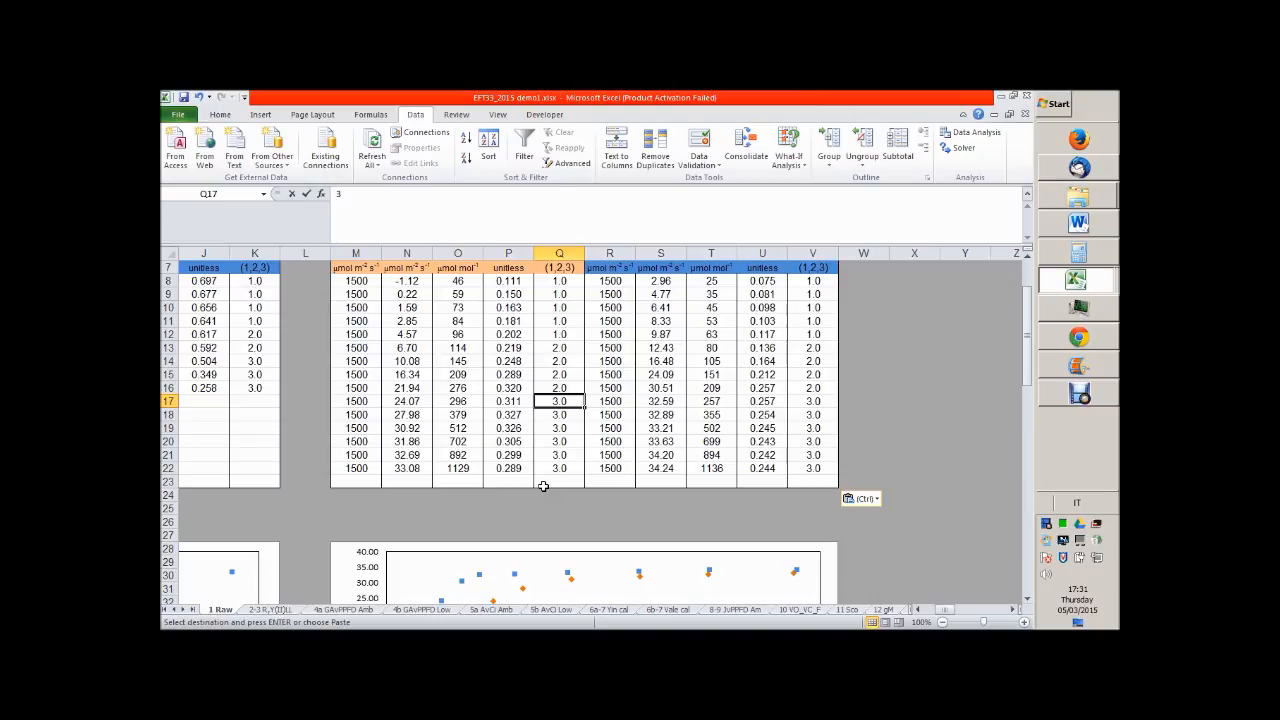
type("253.")
key("BackSpace")
key("BackSpace")
key("BackSpace")
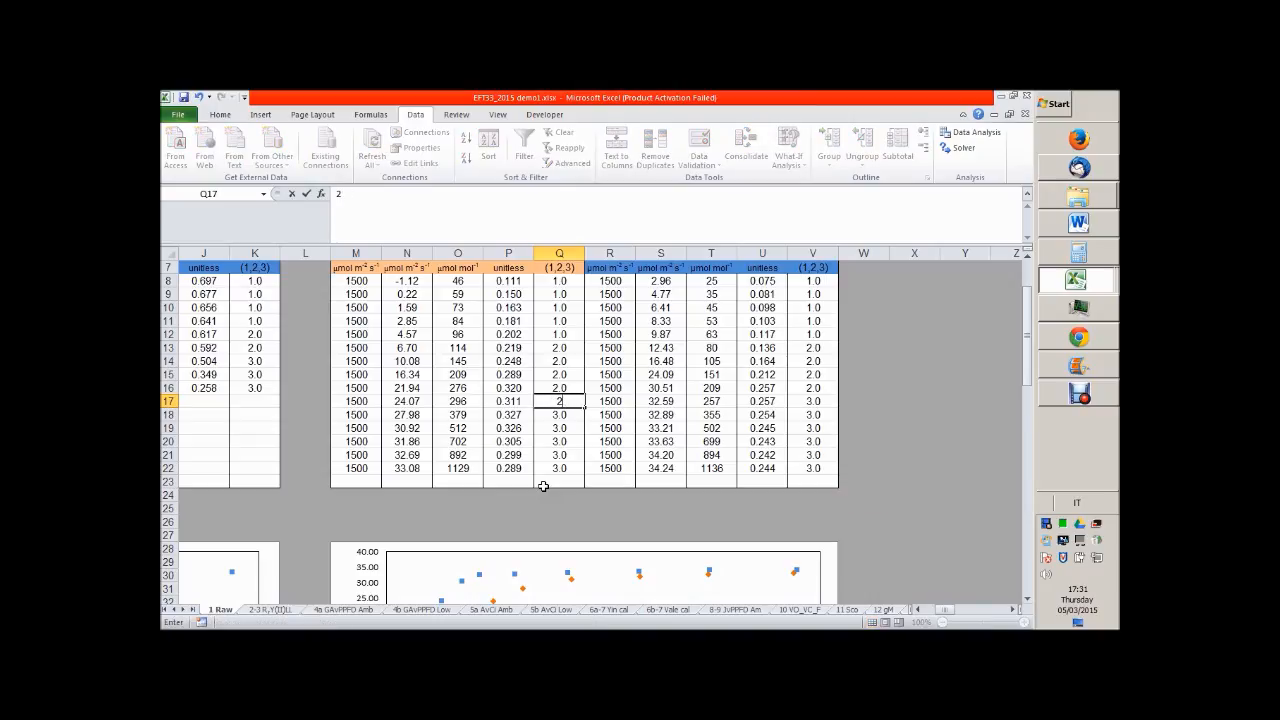
key("Return")
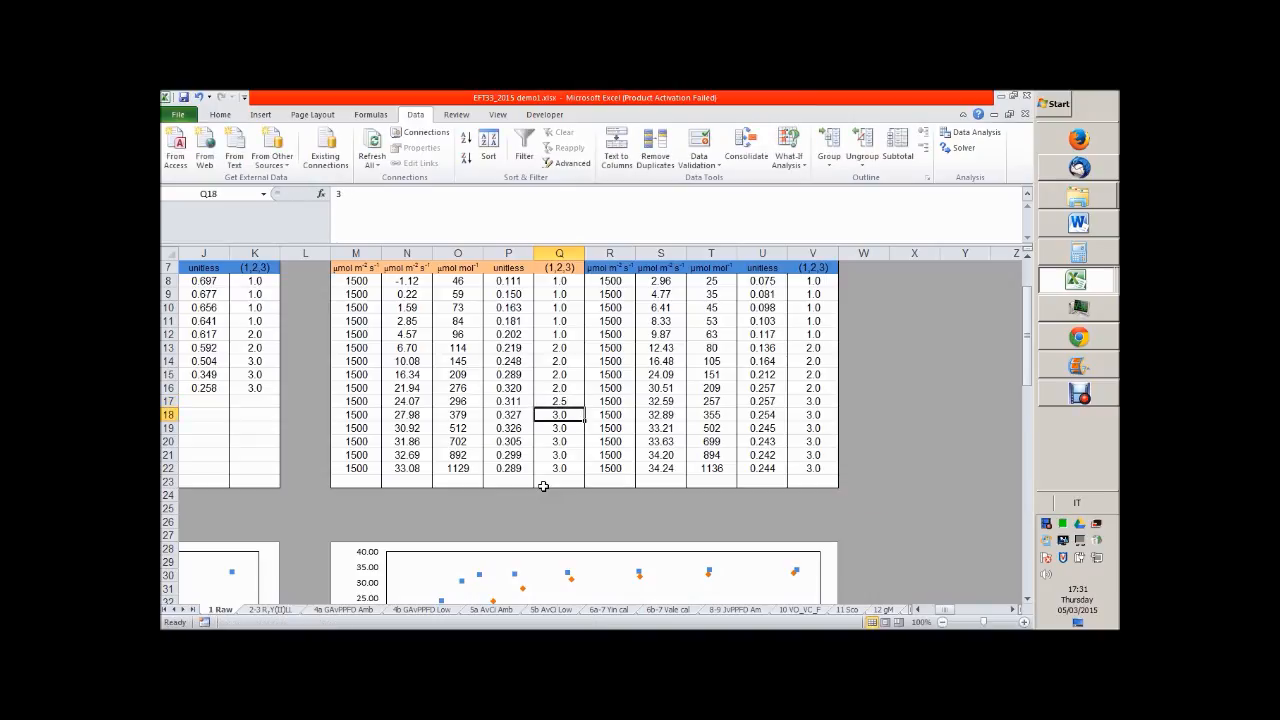
Set the limitation code of the final ambient O2 A/Ci point, in Q22, to 4
left_click(573, 472)
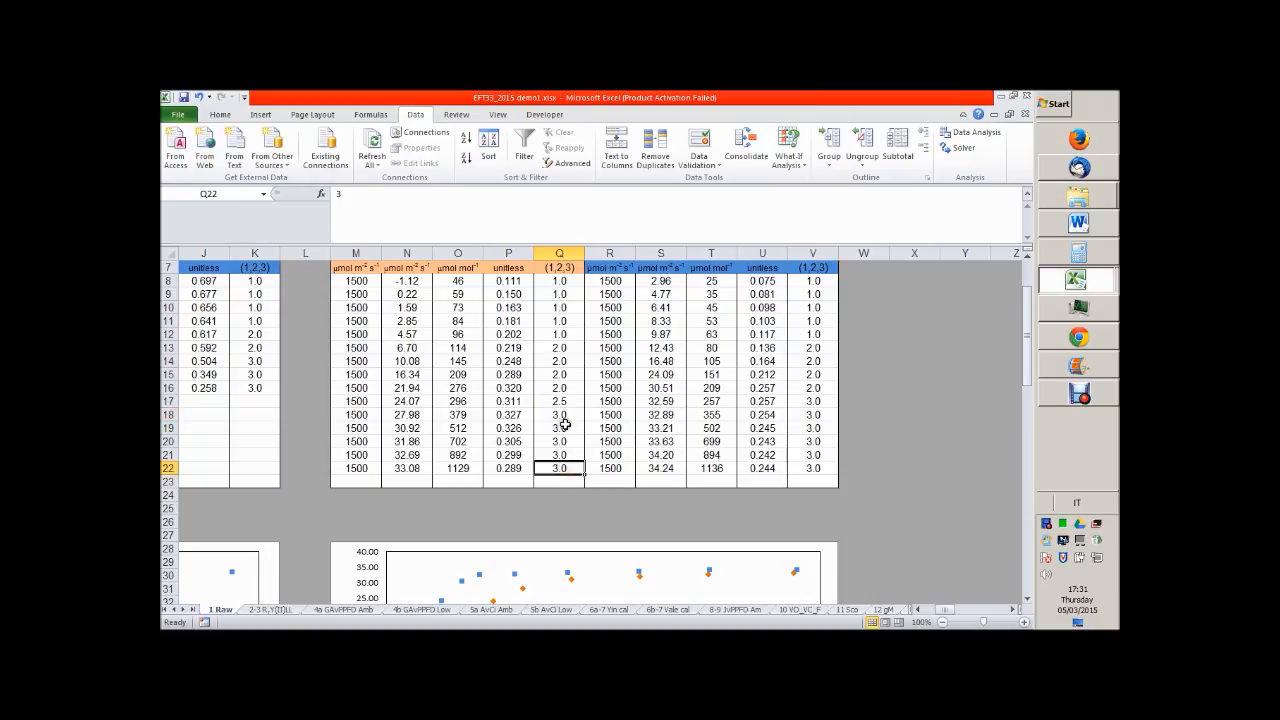
type("4")
key("Return")
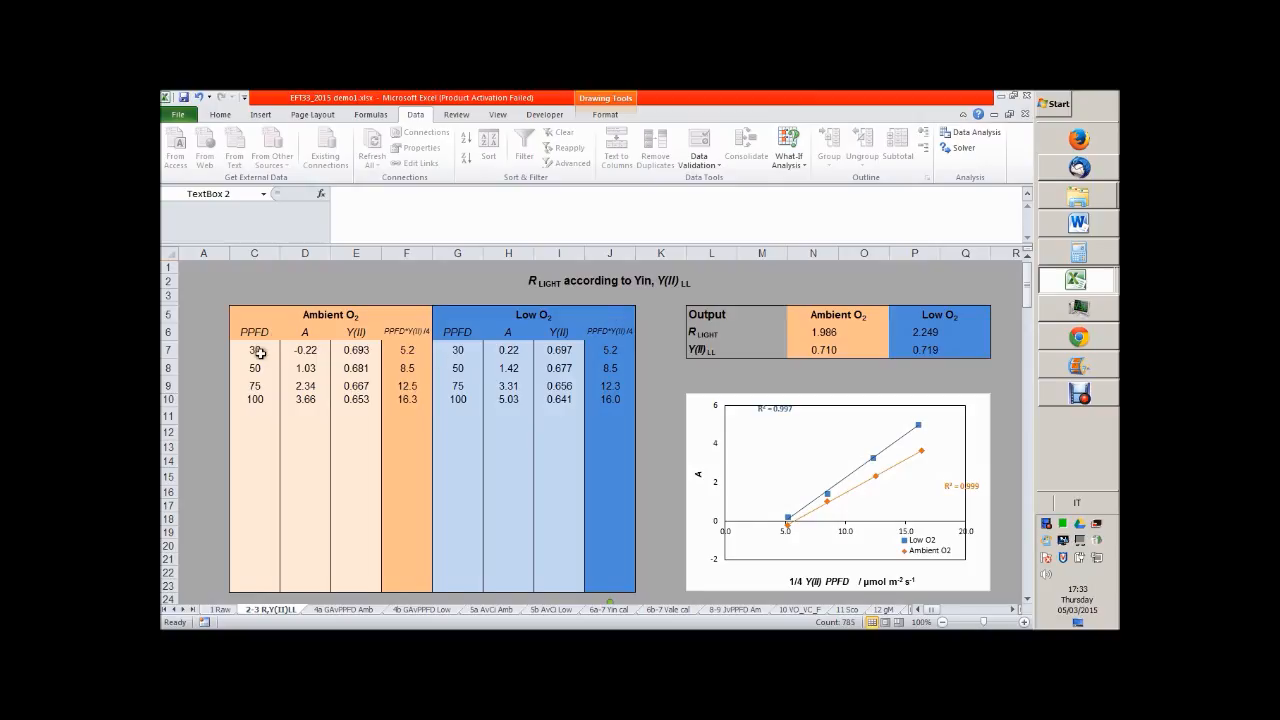
Select the ambient O2 PPFD, A and Y(II) values in C7:E10 on the 2-3 R,Y(II)LL sheet
mouse_move(259, 352)
left_mouse_down()
mouse_move(309, 354)
mouse_move(320, 400)
mouse_move(357, 408)
left_mouse_up()
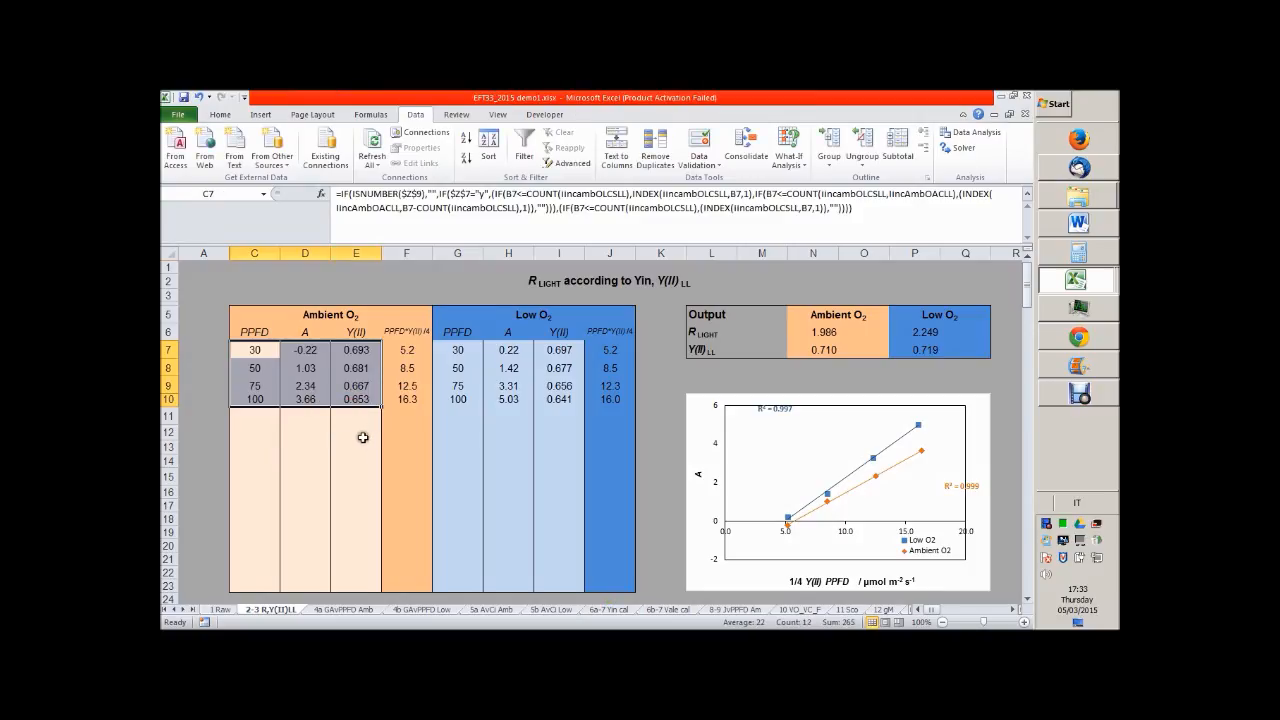